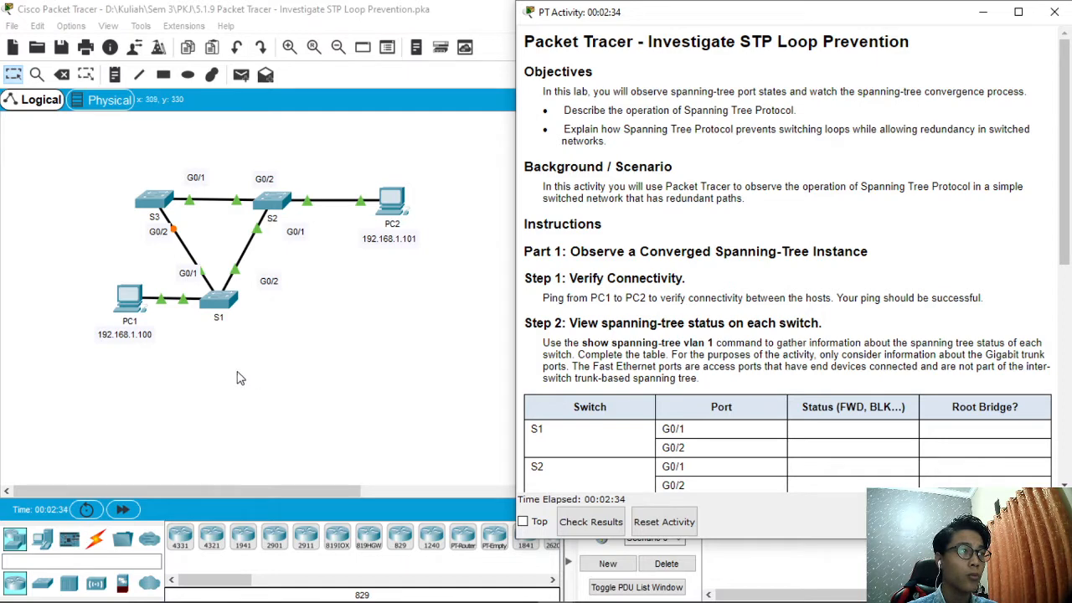
Step: Run ipconfig in PC1's Command Prompt to check its IP settings, and close the PC1 window
left_click(192, 379)
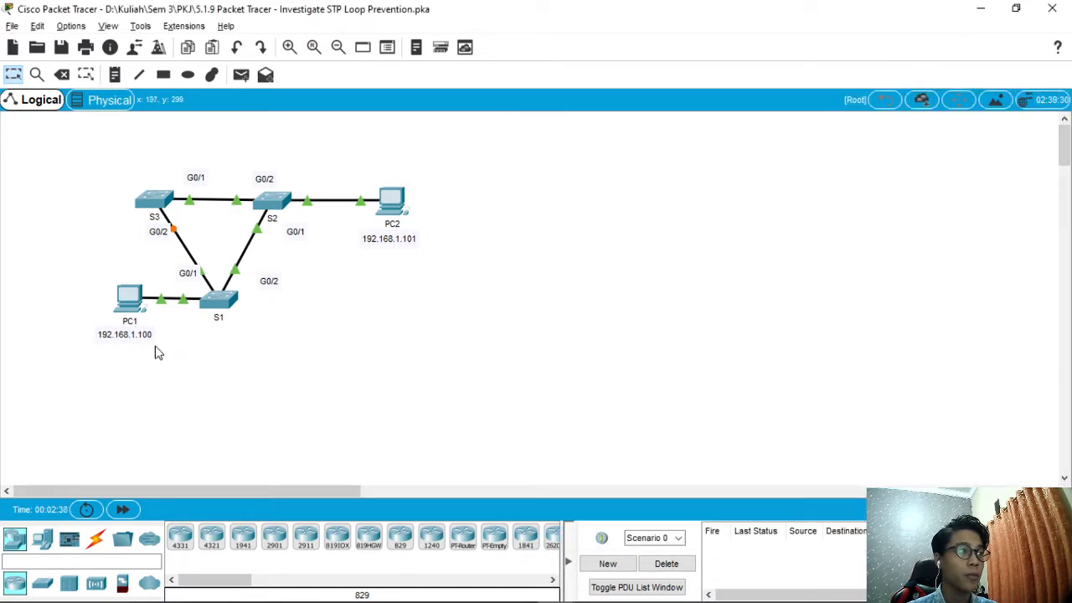
left_click(131, 304)
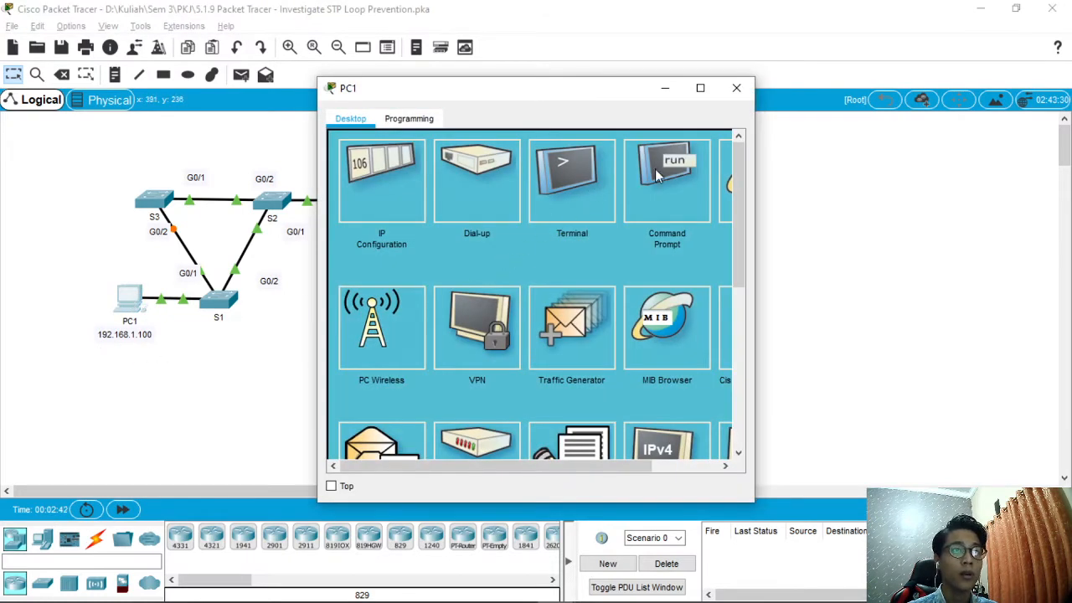
left_click(658, 176)
type("ipco")
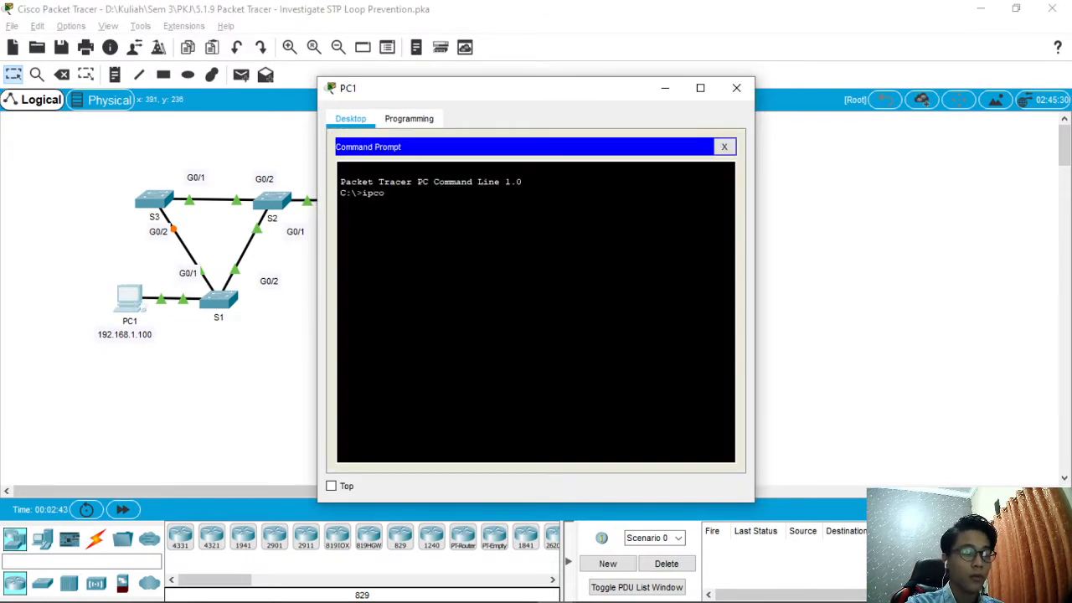
type("nfi")
key("BackSpace")
key("BackSpace")
type("fi")
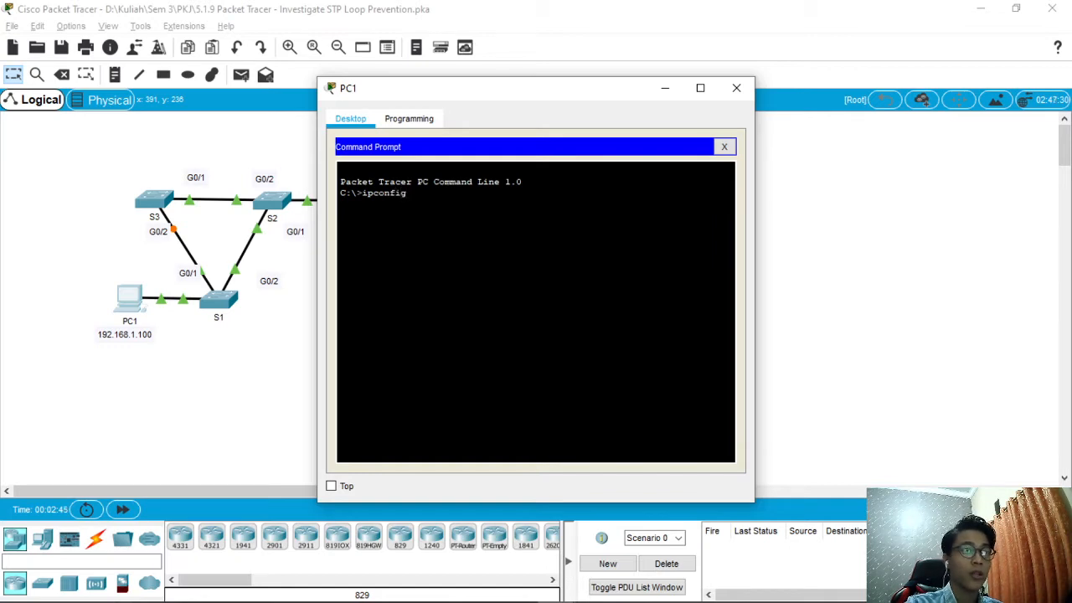
type("g")
key("Return")
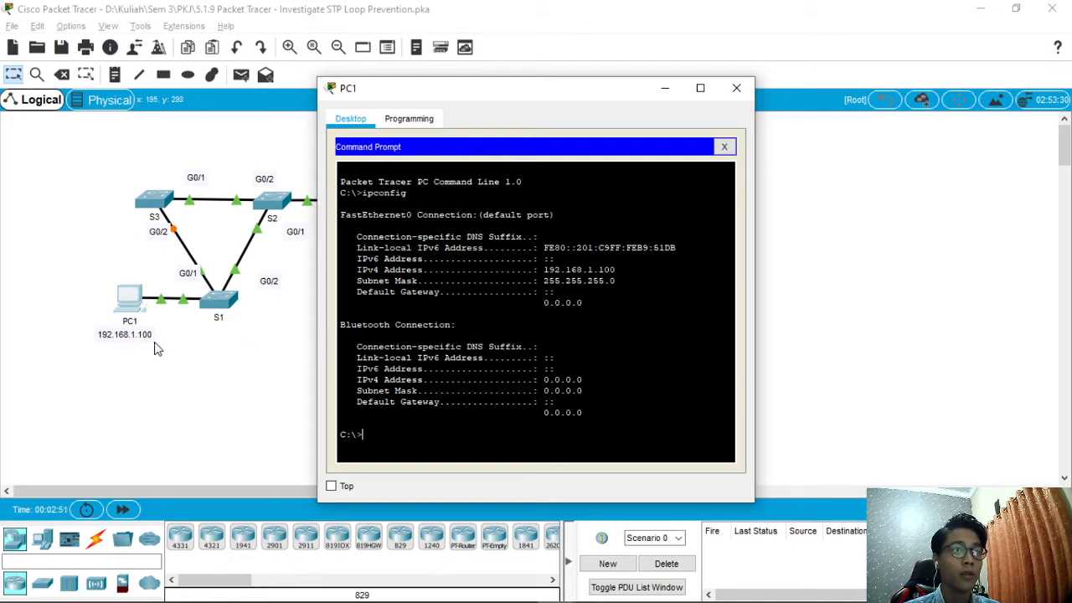
left_click(736, 87)
Step: Run ipconfig in PC2's Command Prompt to check its IP settings, and close the PC2 window
left_click(390, 199)
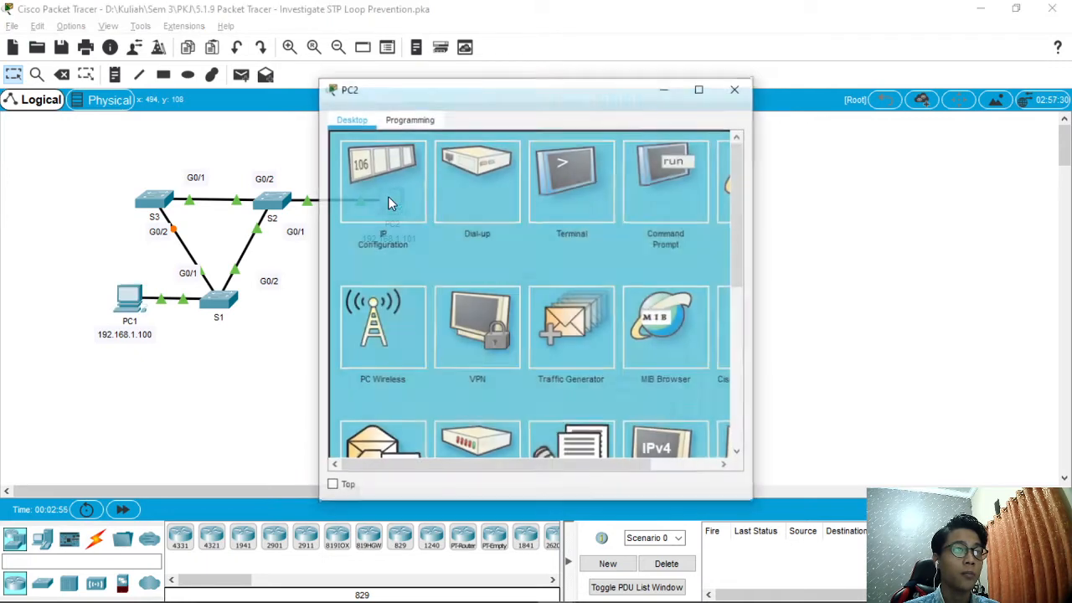
left_click(635, 171)
left_click_drag(474, 94, 598, 91)
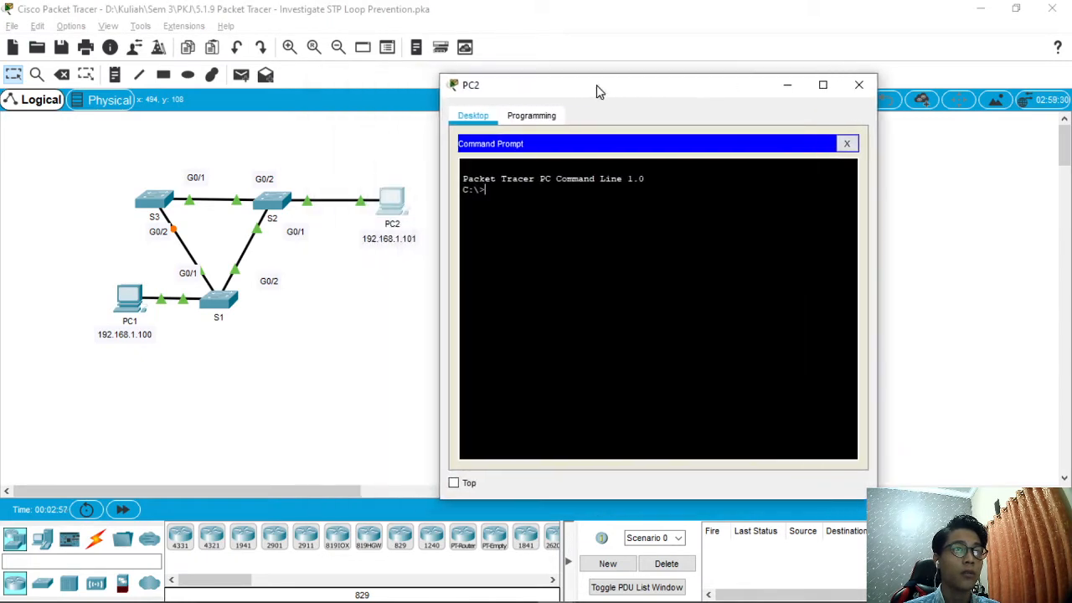
type("ipconfig")
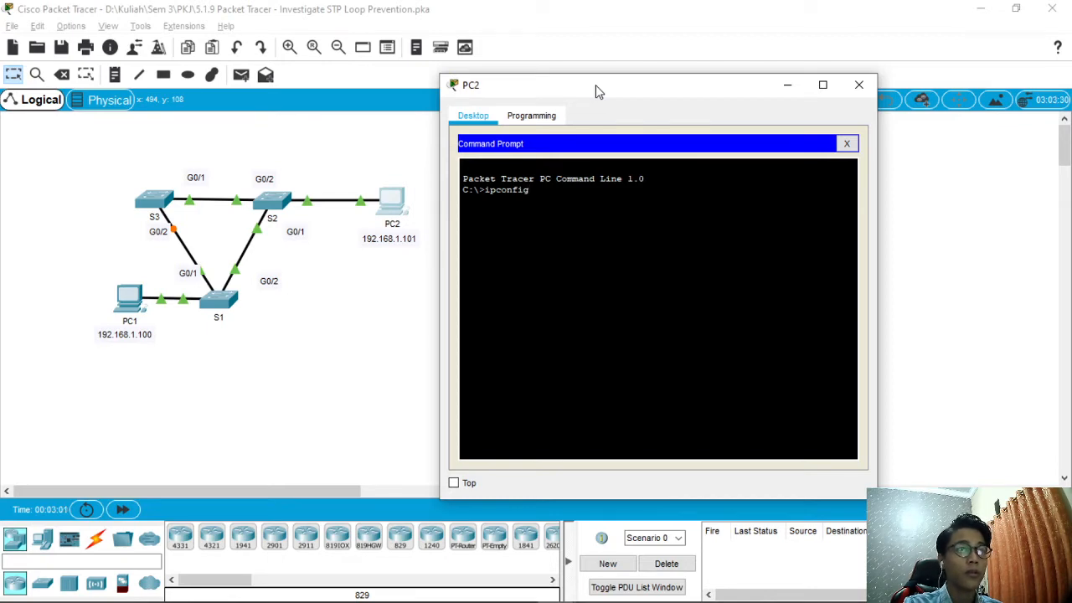
key("Return")
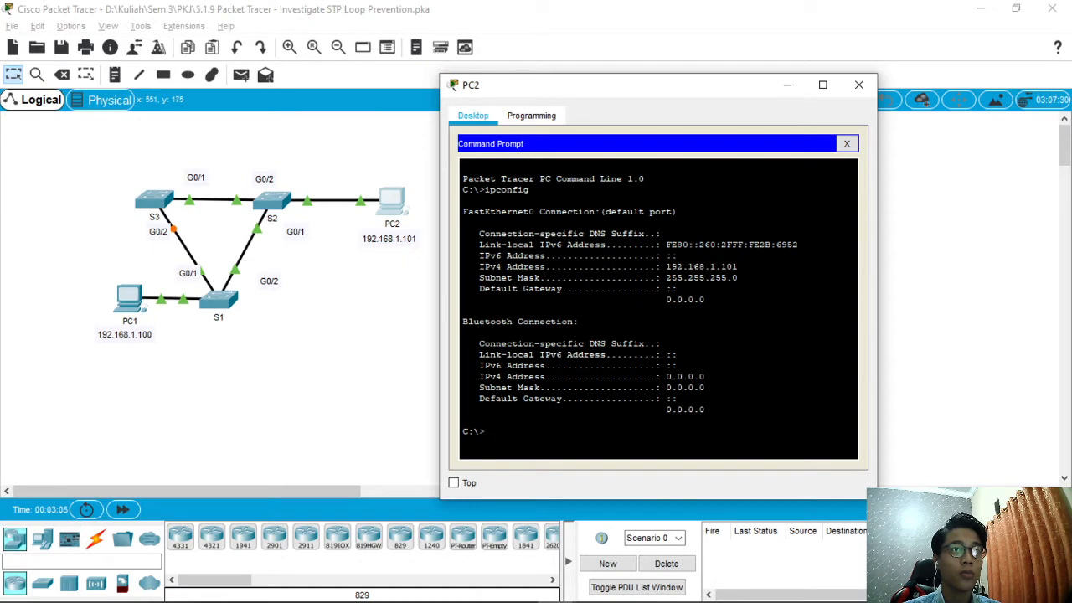
left_click(859, 85)
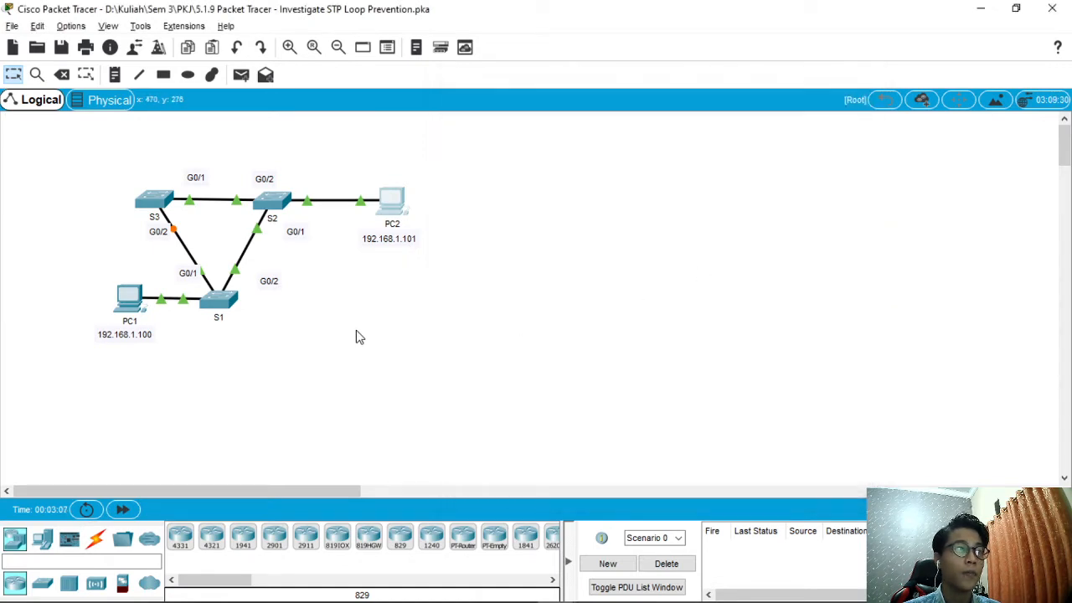
Step: Verify connectivity by pinging PC2 at 192.168.1.101 from PC1's Command Prompt, and close the PC1 window
key("alt+Tab")
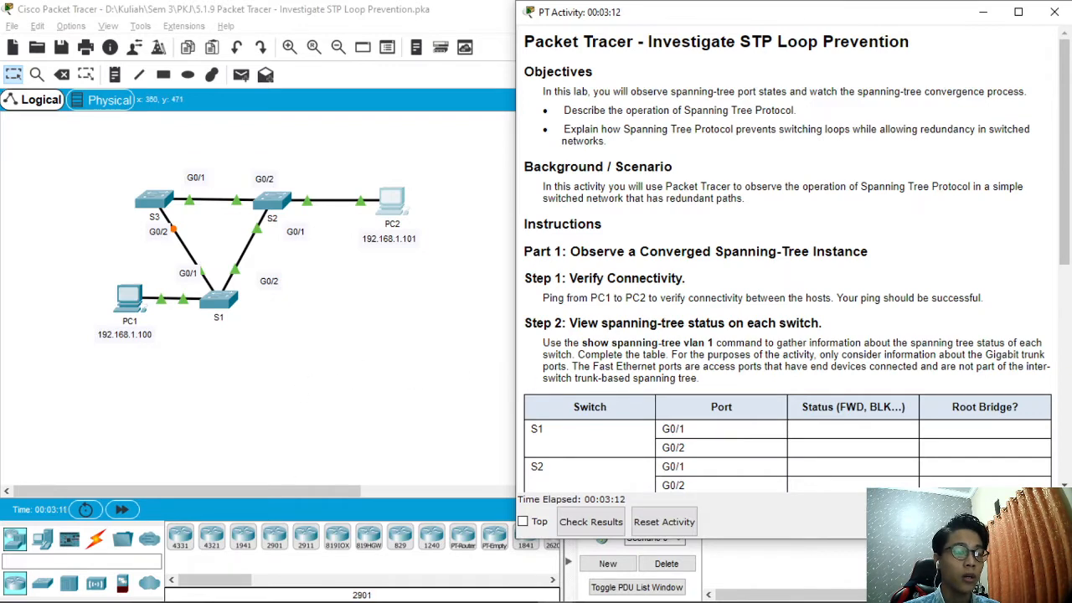
left_click(128, 299)
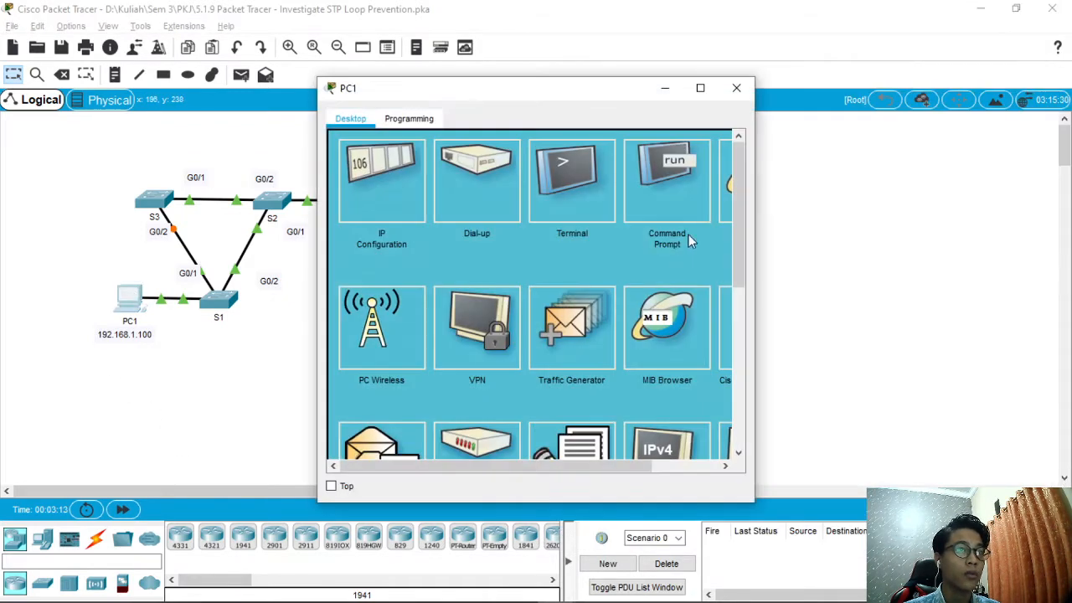
left_click(651, 193)
left_click_drag(467, 92, 638, 89)
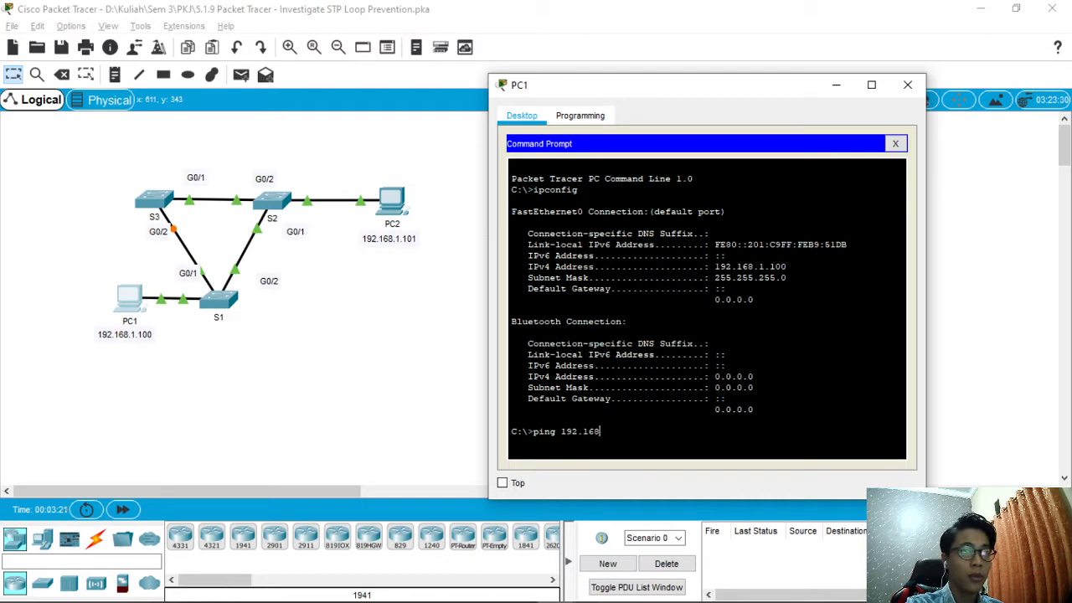
type(".1.101")
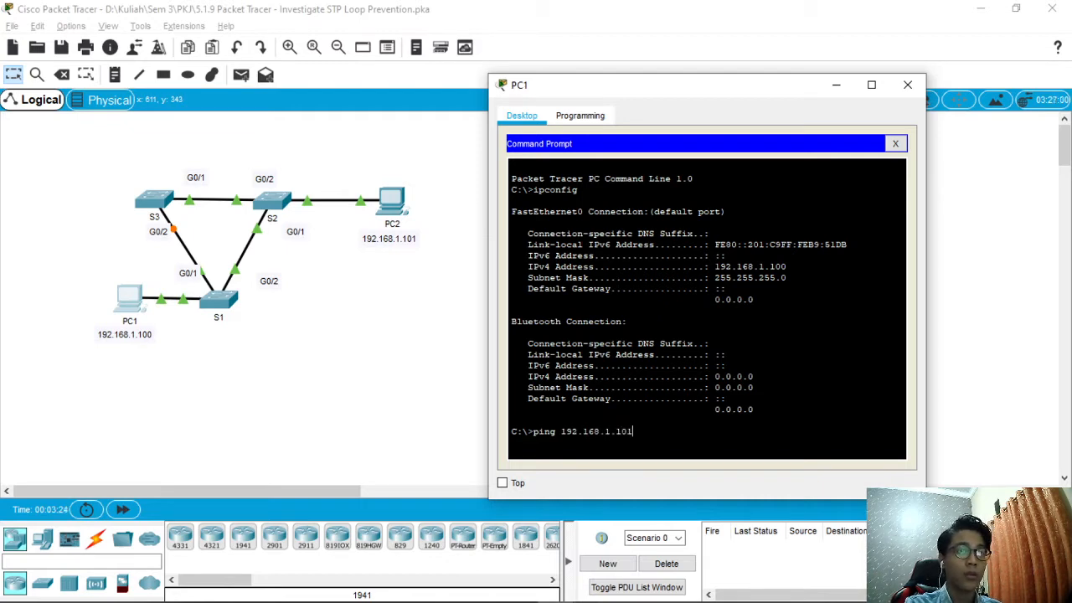
key("Return")
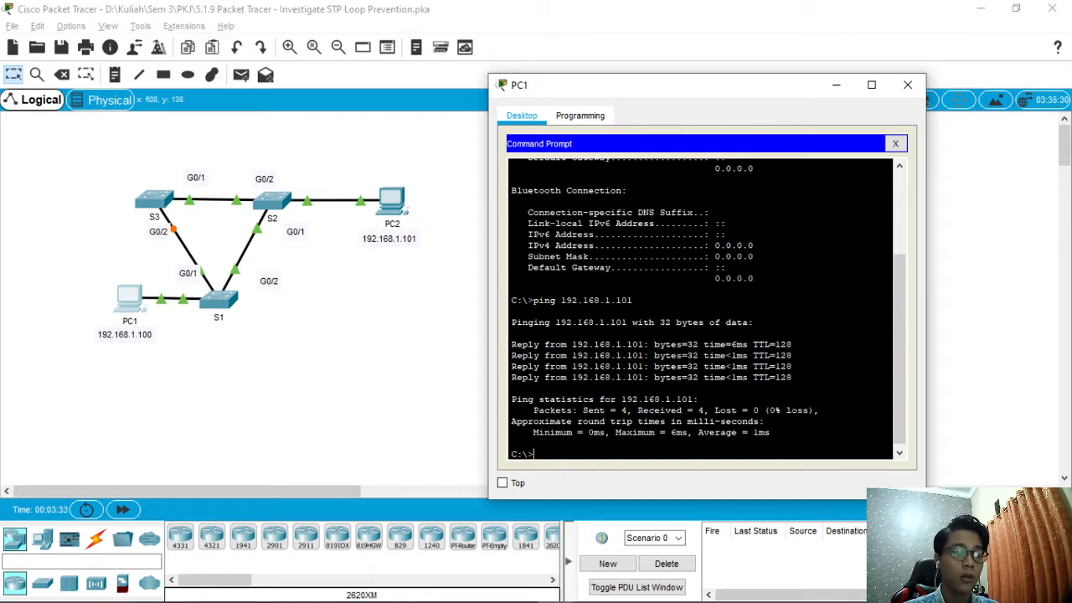
left_click(907, 84)
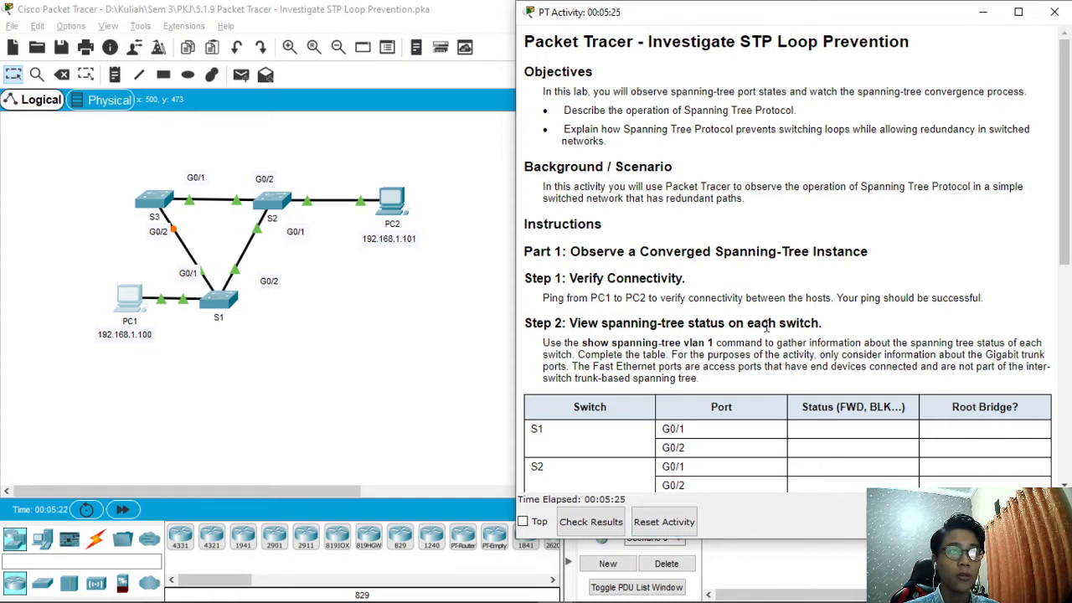
Step: Run show spanning-tree vlan 1 in switch S1's CLI beside the activity instructions and examine the port roles and status
scroll(584, 357, "down", 1)
scroll(586, 350, "down", 4)
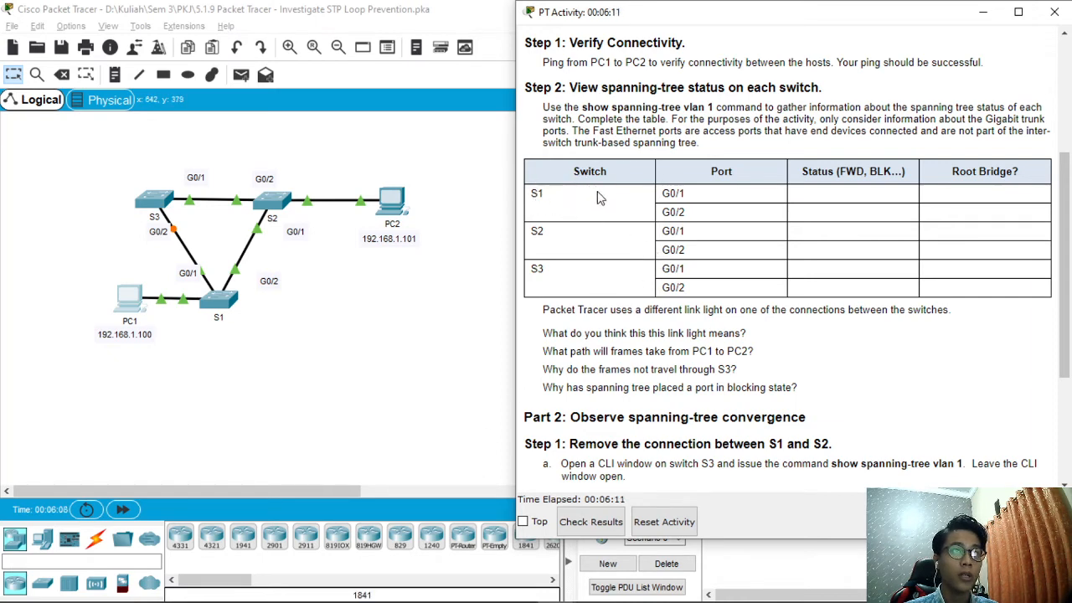
left_click(226, 309)
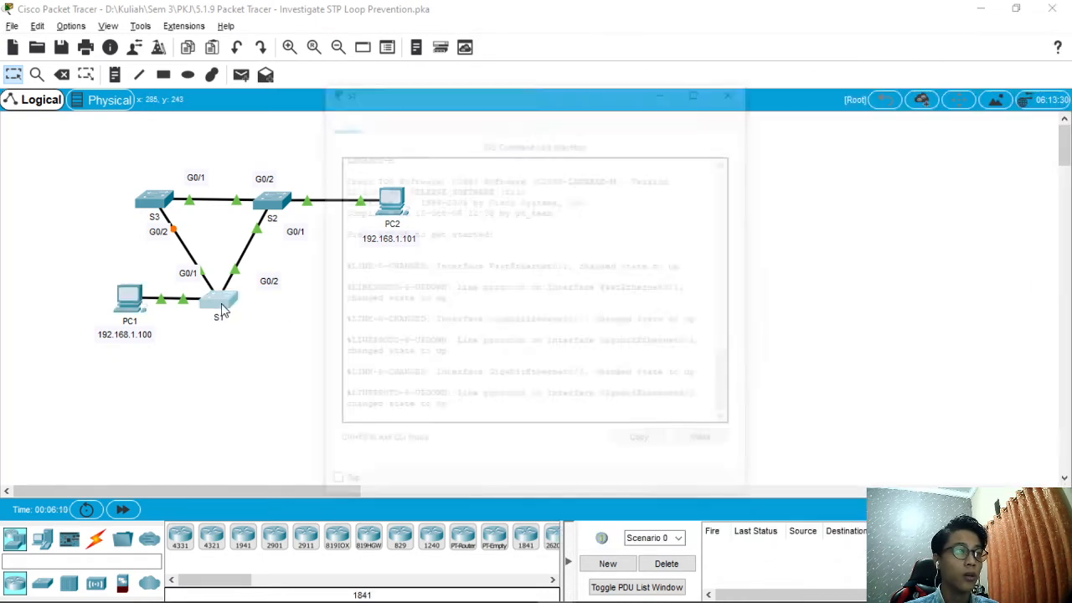
left_click_drag(421, 88, 364, 72)
key("alt+Tab")
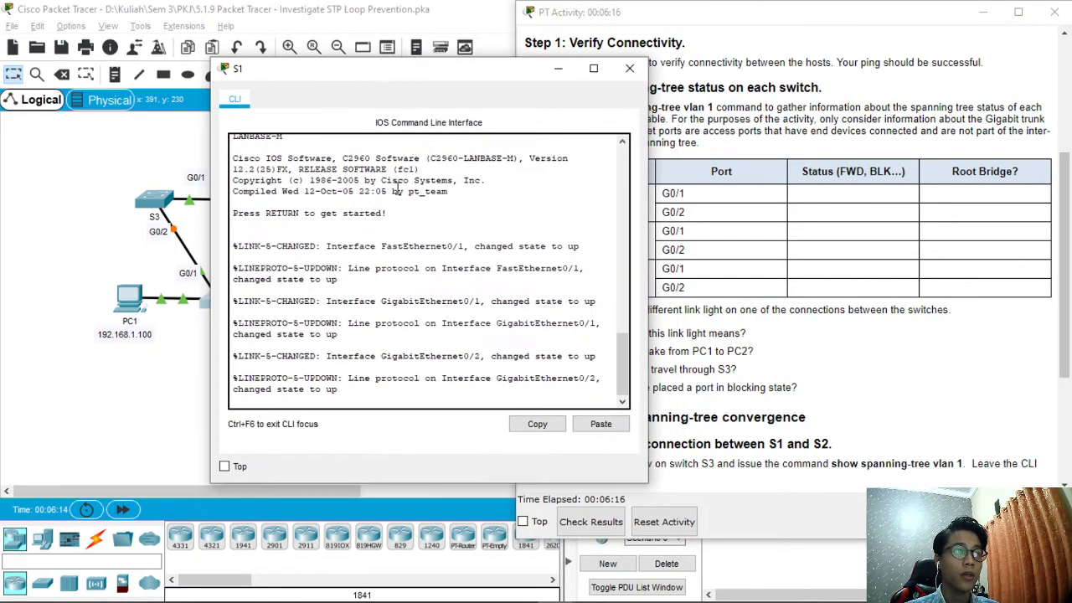
key("Return")
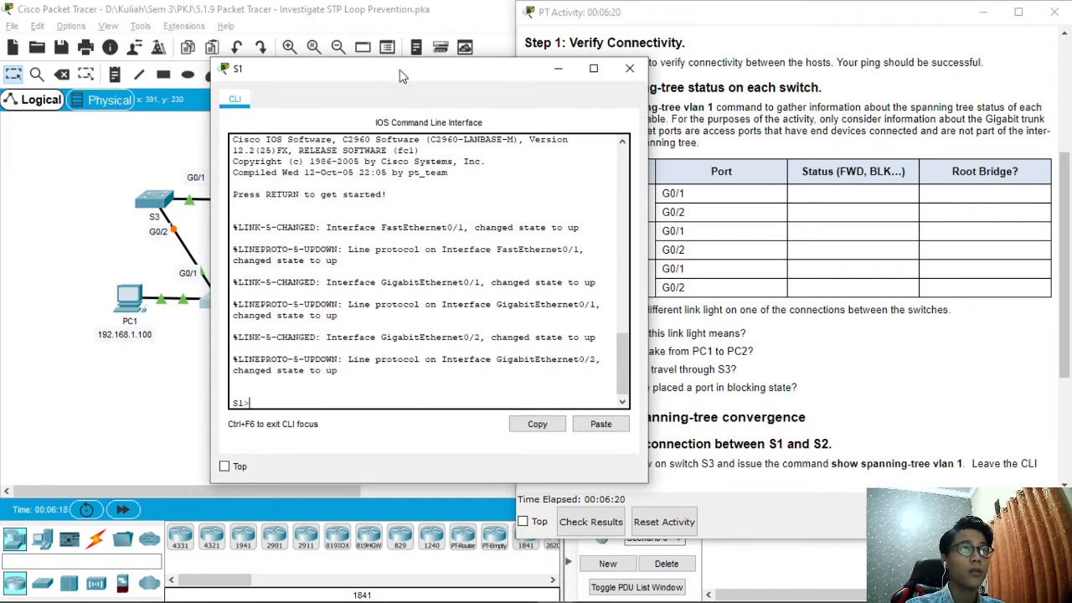
left_click_drag(404, 75, 268, 75)
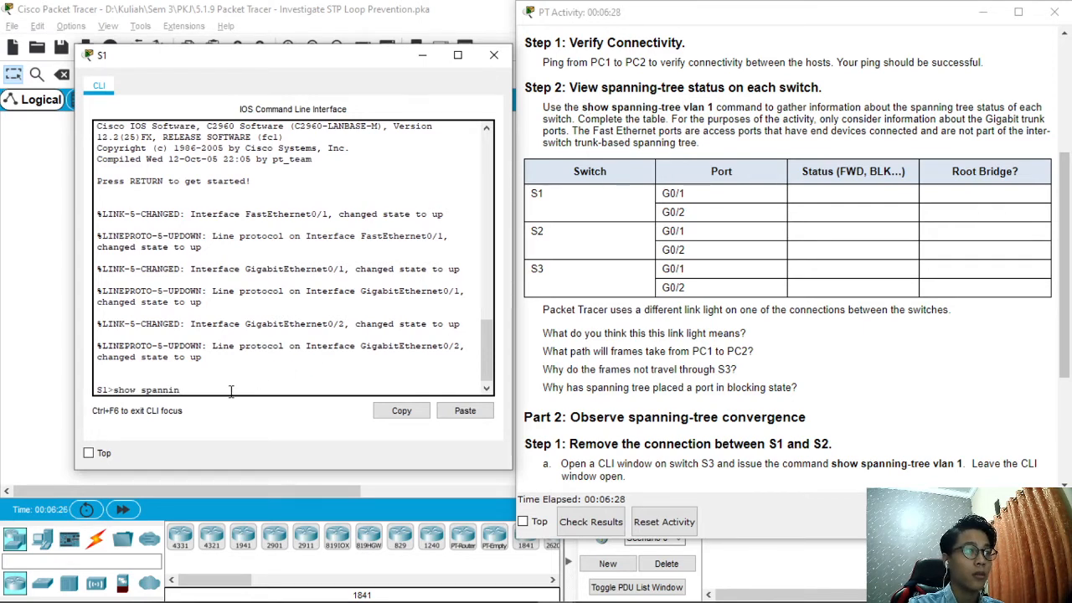
type("g ")
type("tree")
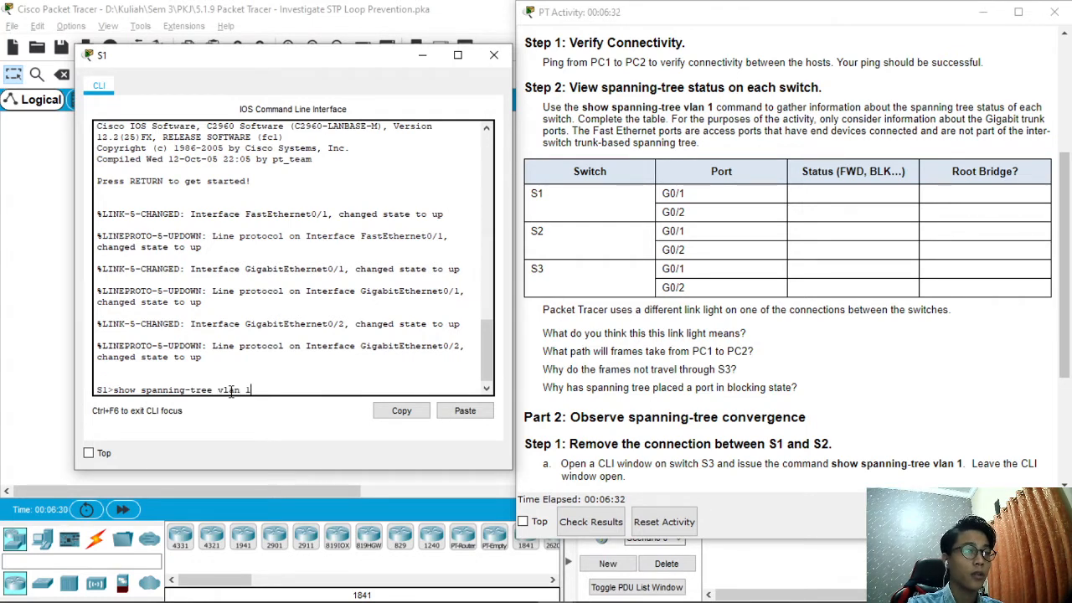
type(" vlan 1")
key("Return")
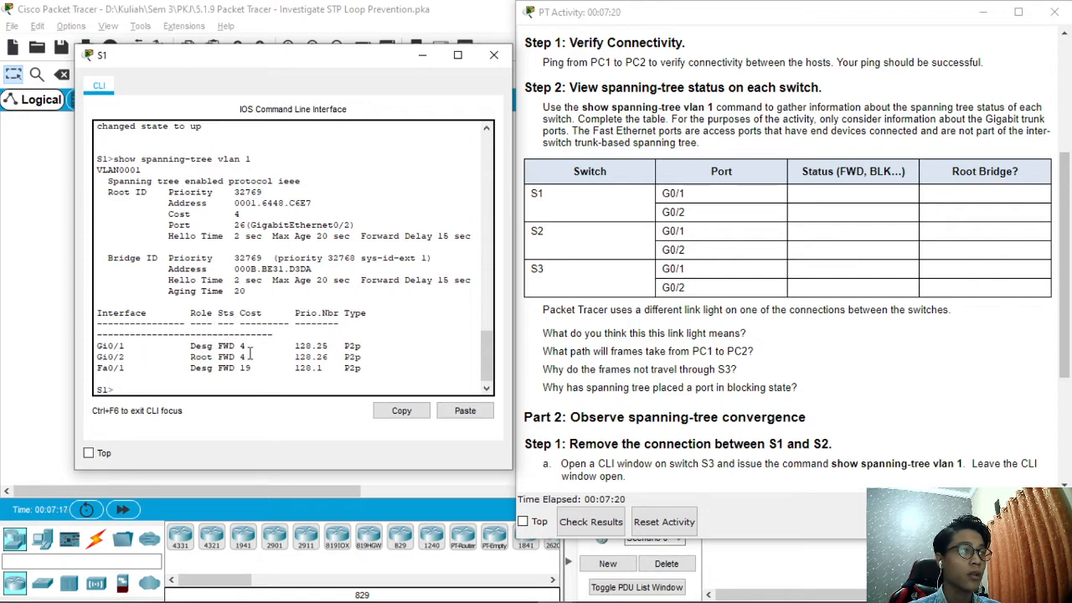
left_click_drag(191, 356, 214, 357)
left_click(181, 346)
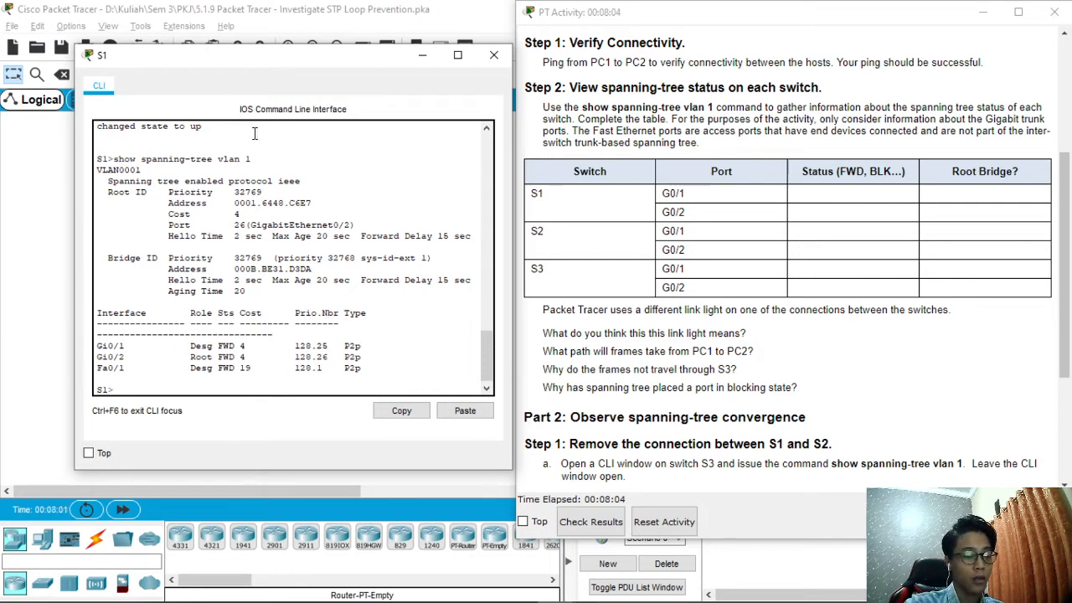
Step: Display the details of interface g0/1 on S1 with show int g0/1 and read the output through to its end
type("show i")
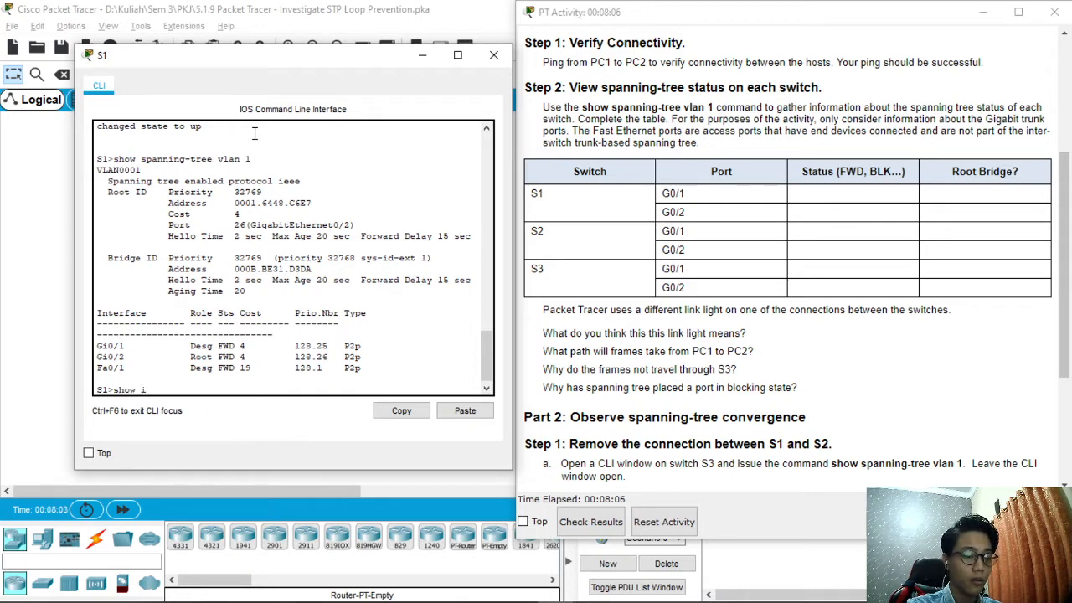
type("nt g0/")
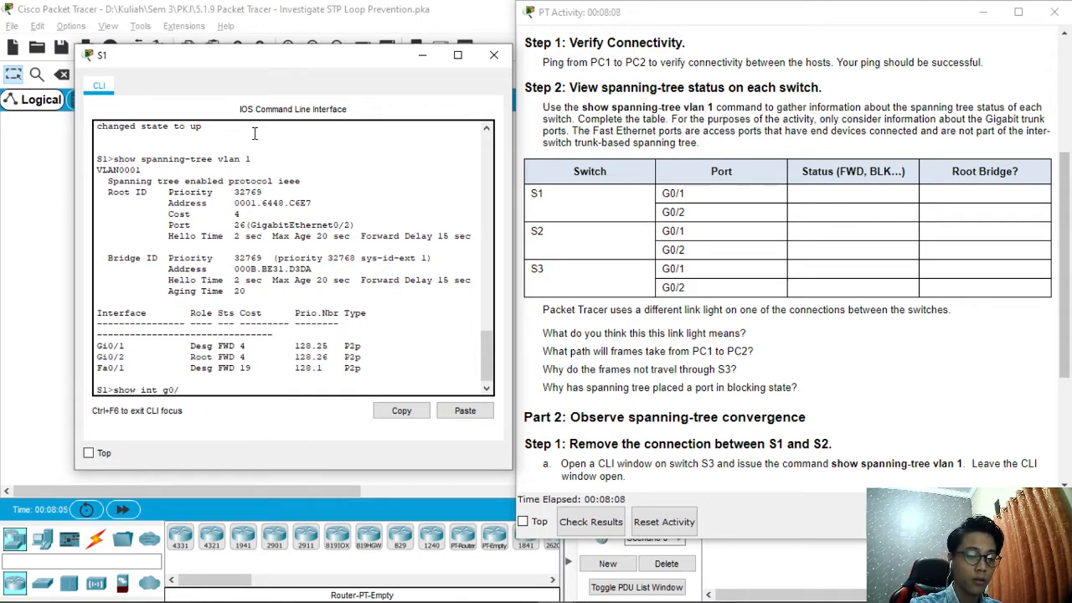
type("1")
key("Return")
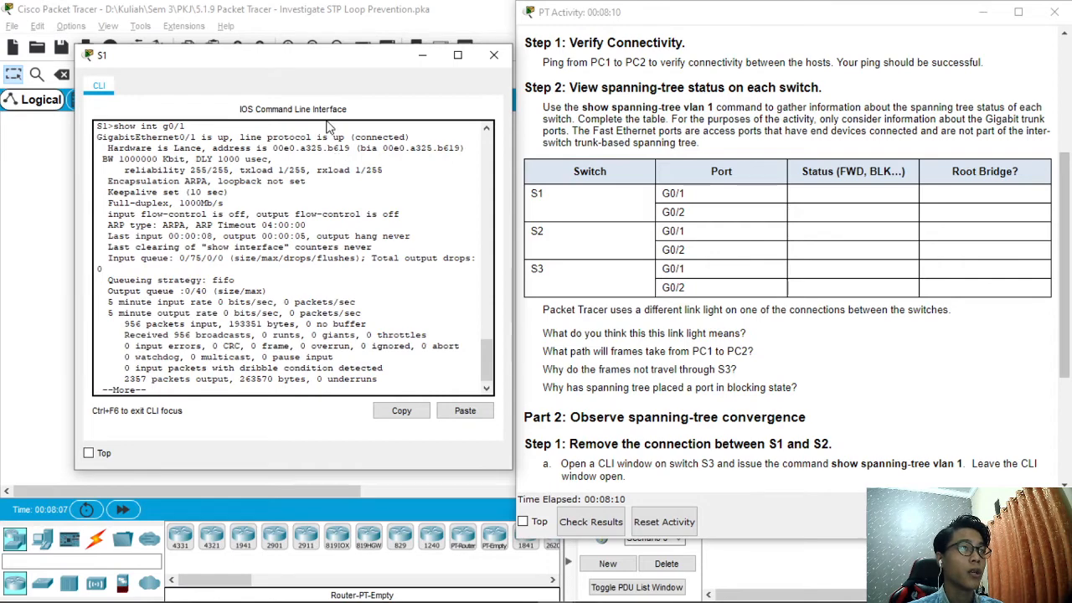
mouse_move(268, 63)
left_mouse_down()
mouse_move(529, 75)
mouse_move(280, 75)
left_mouse_up()
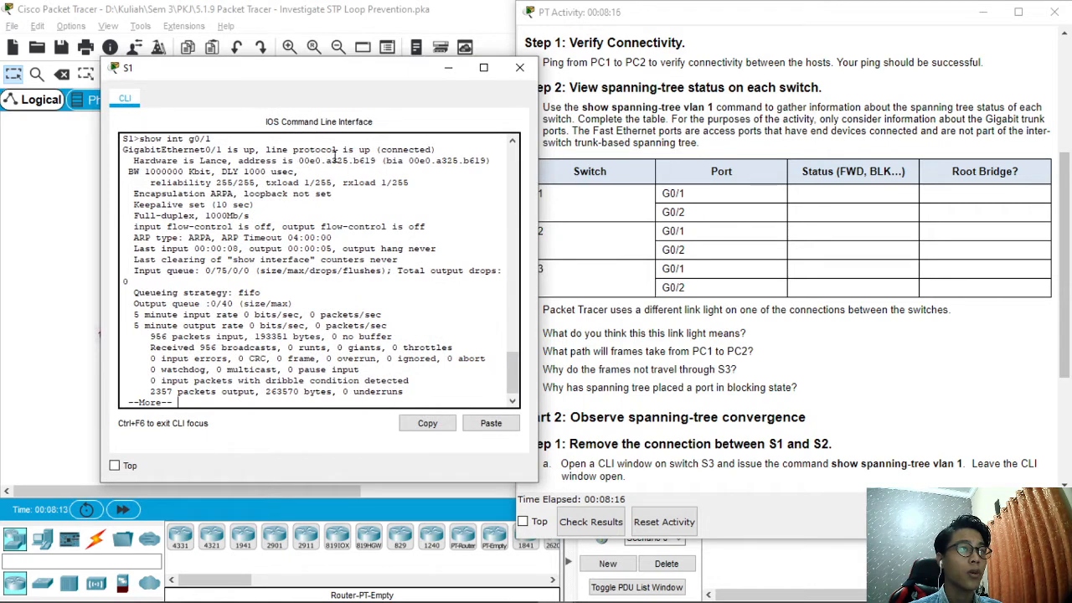
left_click_drag(381, 78, 362, 80)
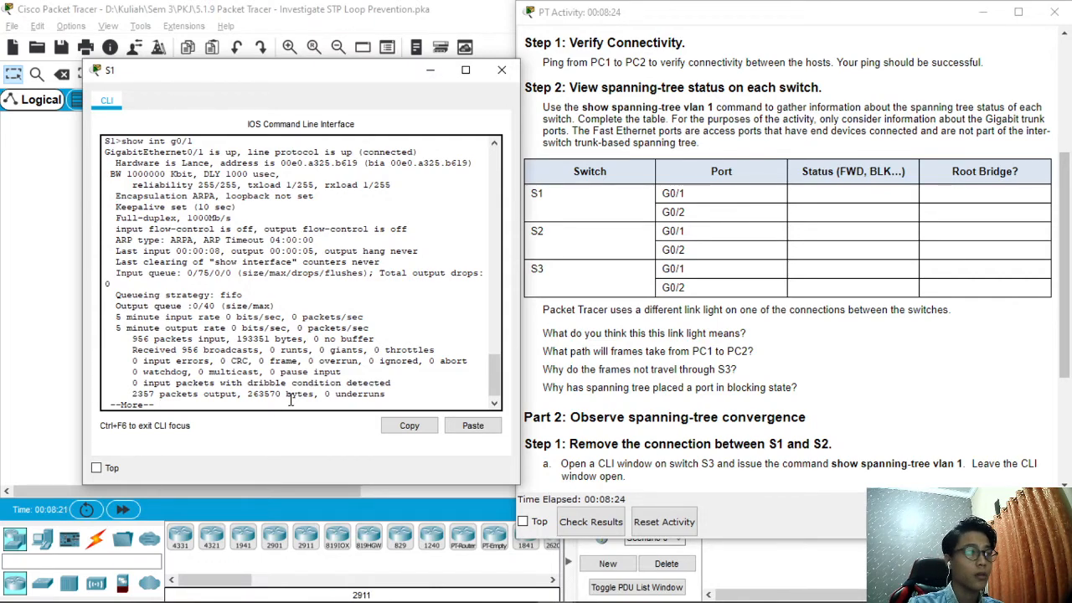
key("Return")
key("Return")
key("Return")
key("Return")
key("Return")
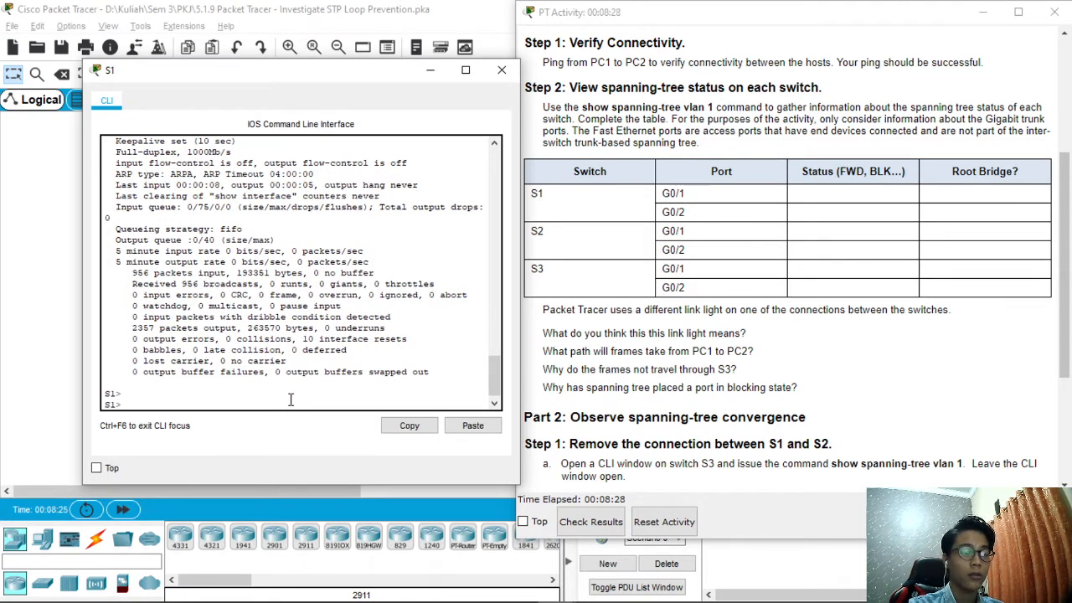
Step: Display the trunk interfaces of S1 with show int trunk
type("show int")
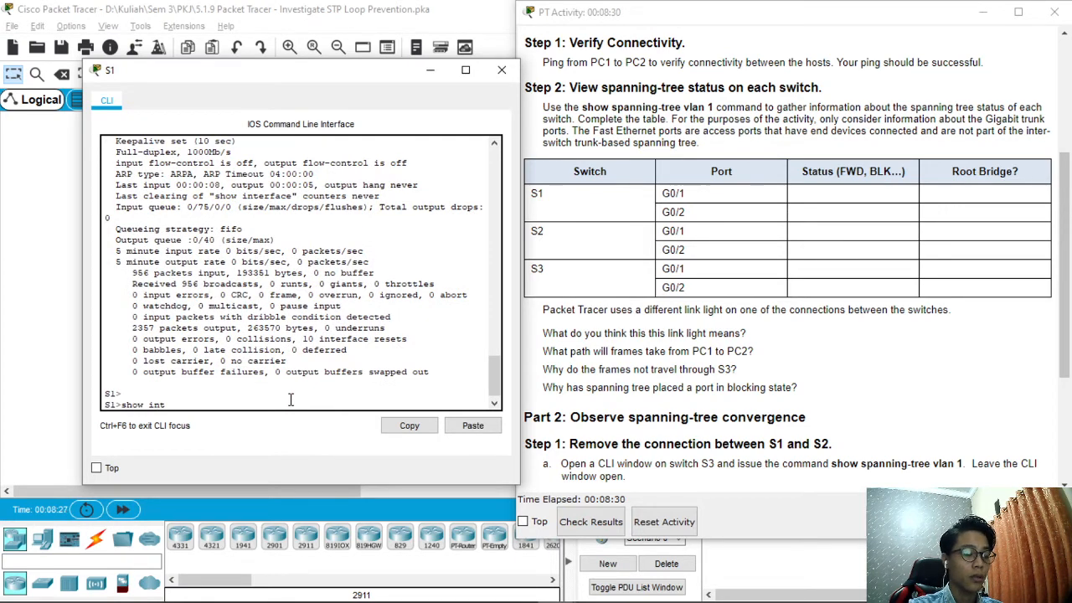
type(" trunk")
key("Return")
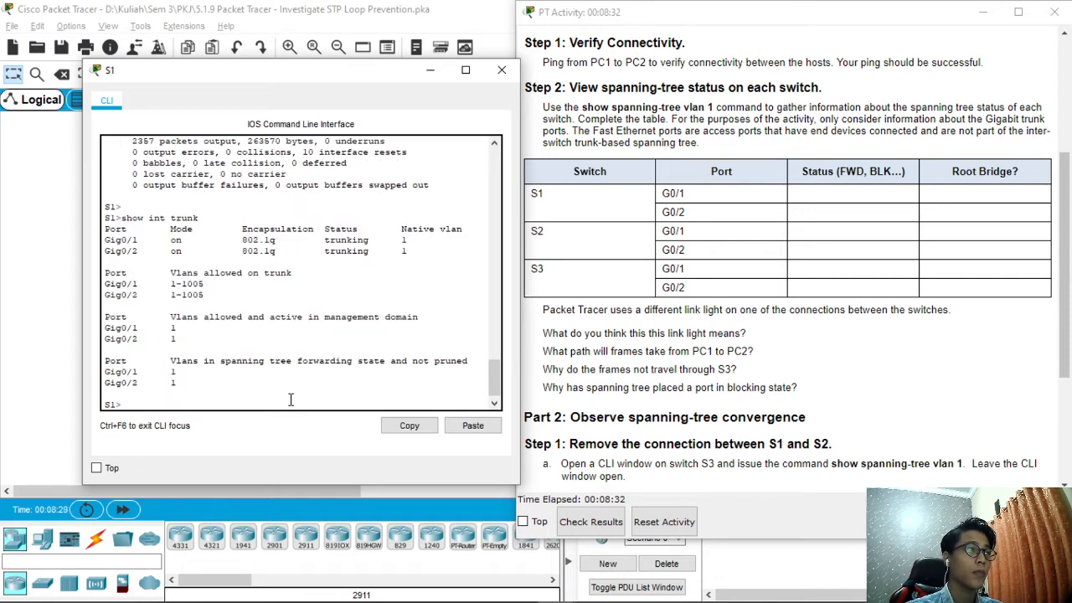
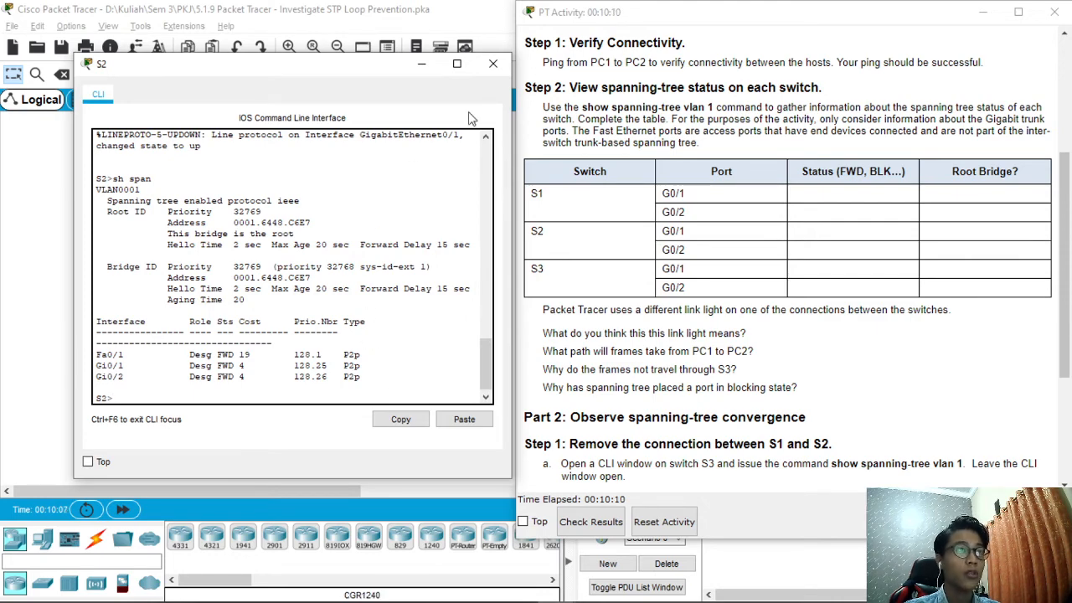
Step: Close S2's window, open switch S3's CLI beside the activity instructions and display its spanning-tree status with sh span
left_click(493, 64)
left_click(154, 201)
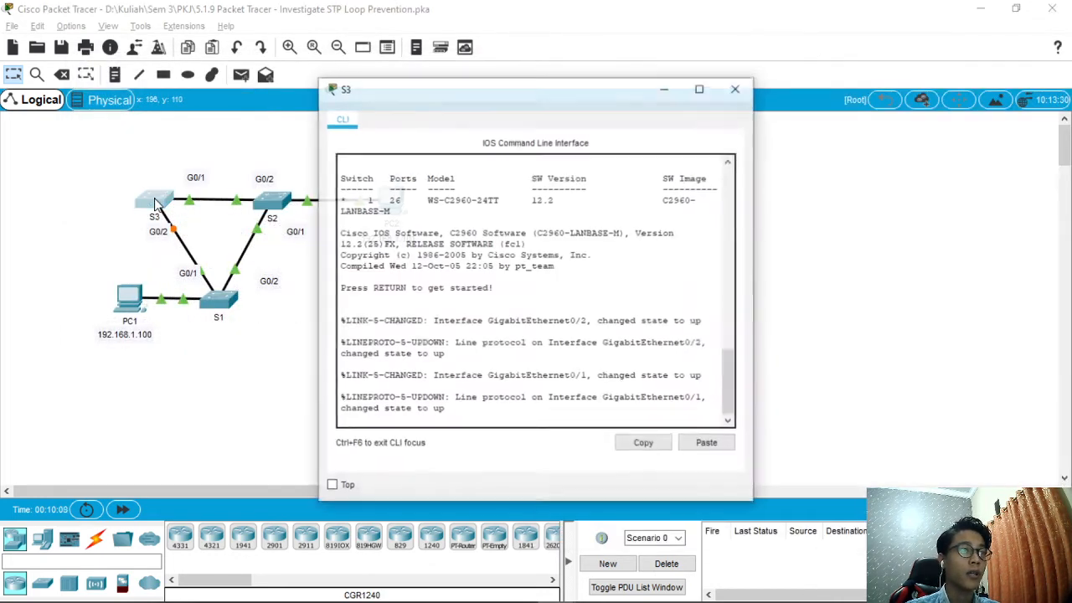
left_click_drag(501, 94, 281, 97)
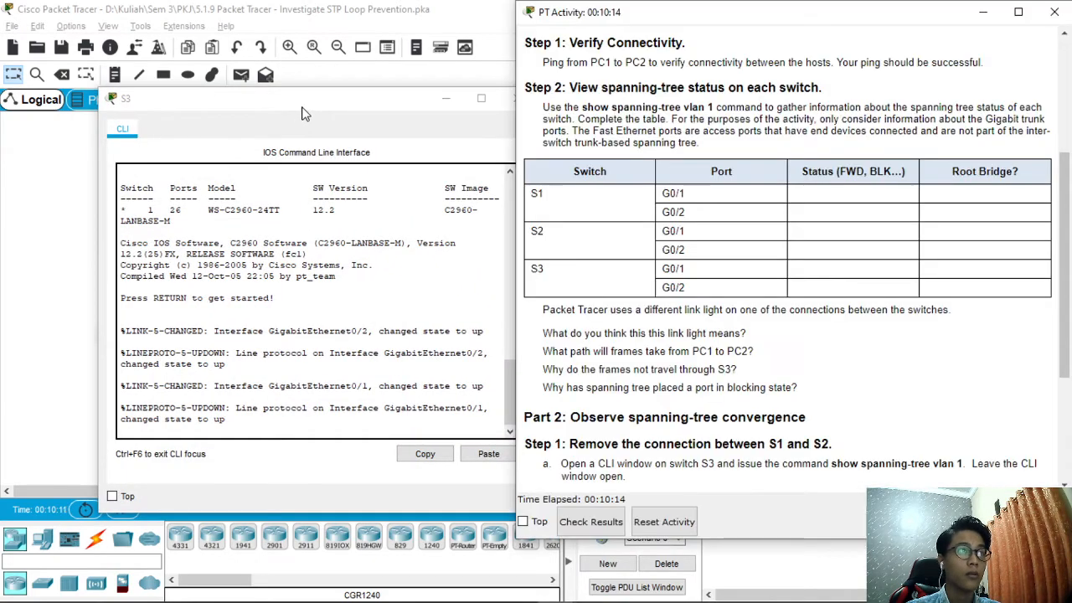
double_click(289, 98)
left_click(1016, 8)
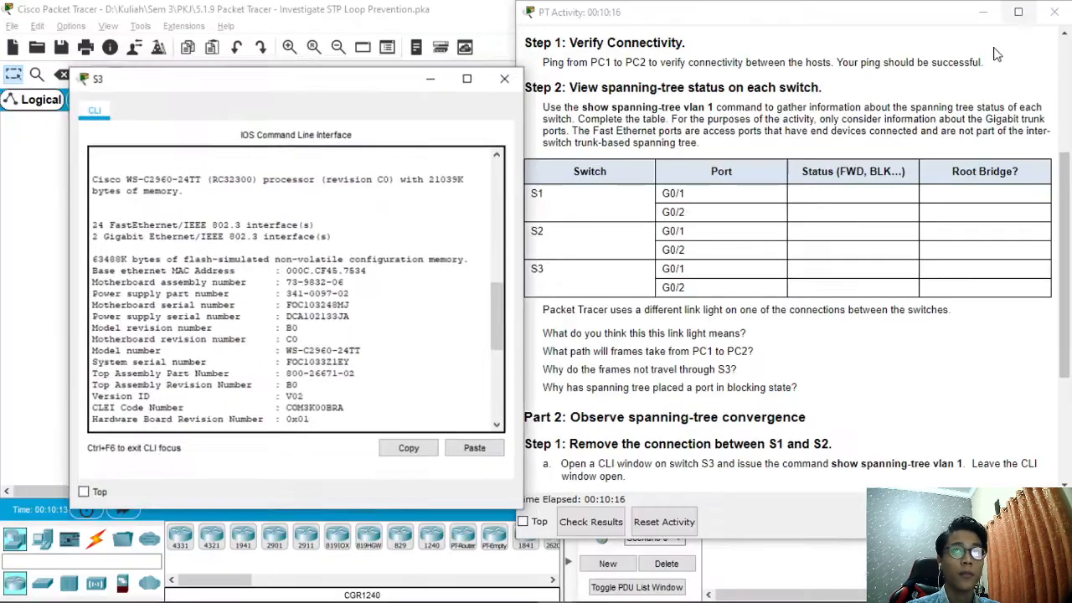
mouse_move(339, 84)
left_mouse_down()
mouse_move(362, 103)
mouse_move(342, 84)
left_mouse_up()
scroll(420, 391, "down", 6)
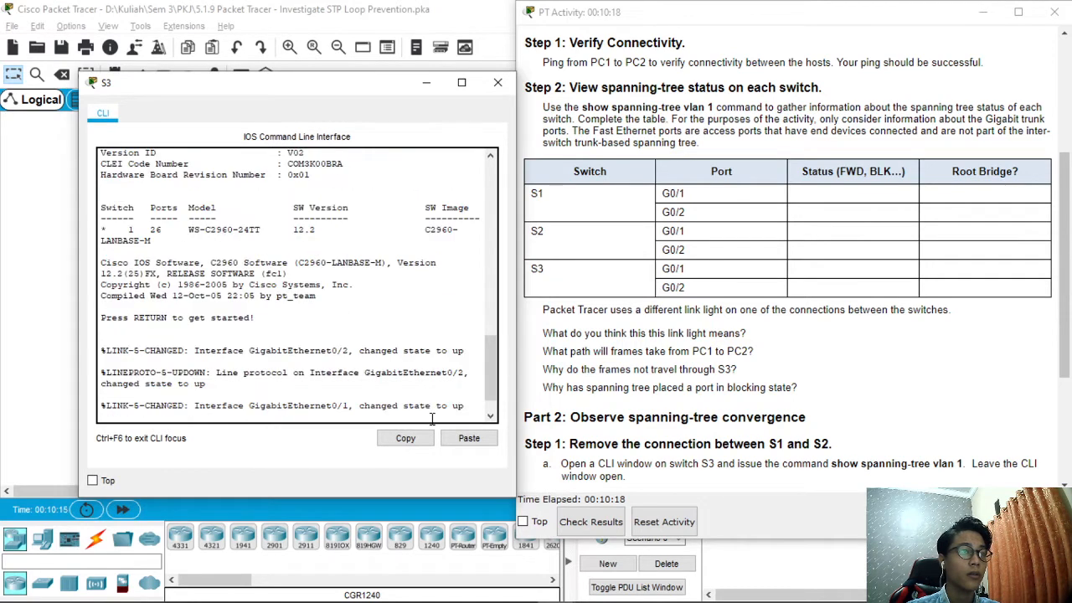
key("Return")
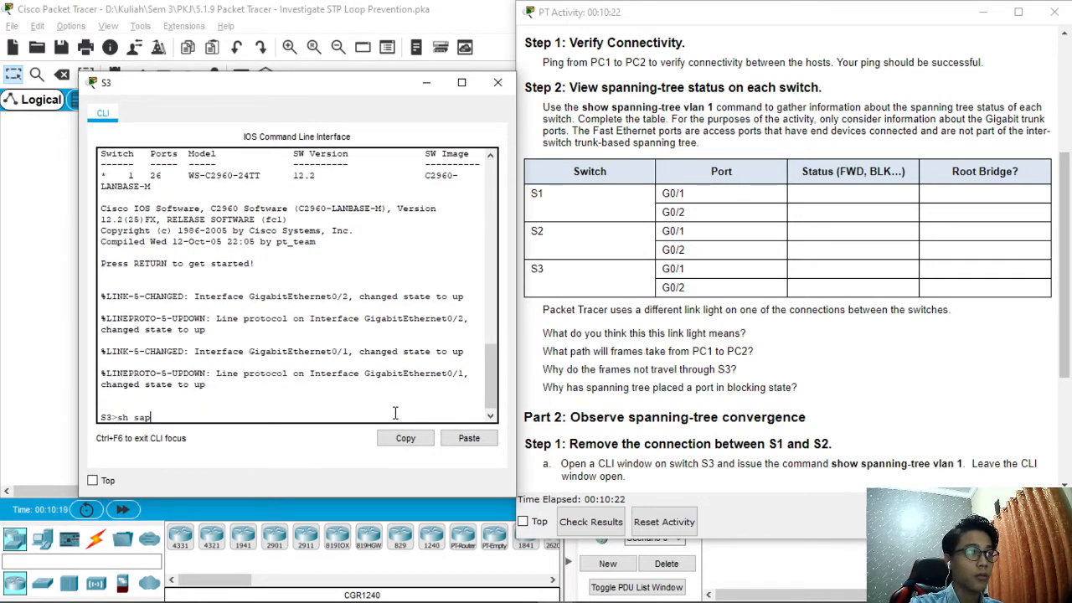
type("sh span")
key("Return")
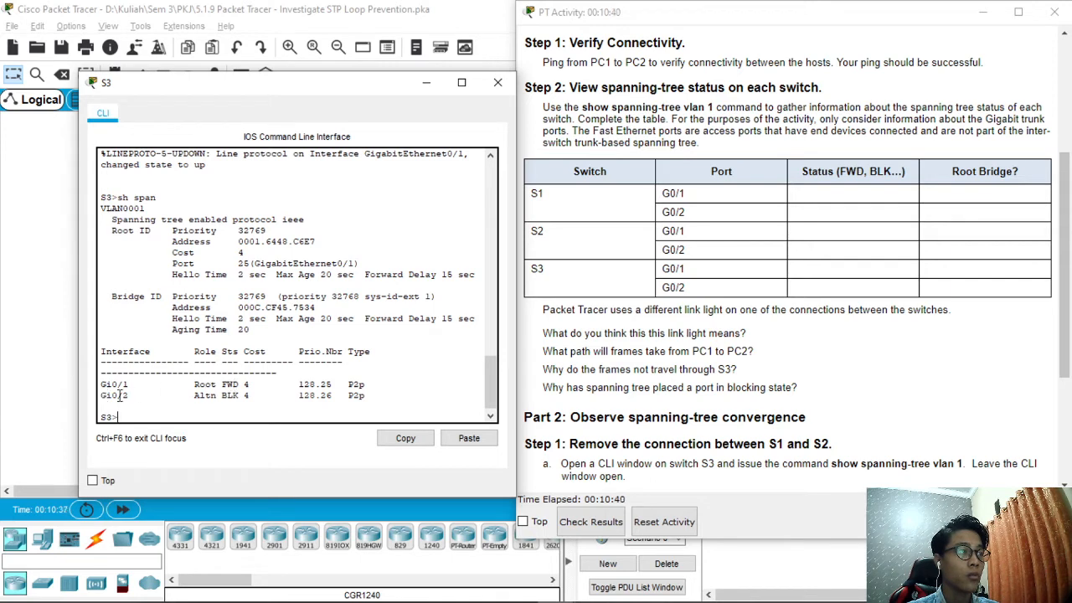
Step: Examine the roles and status of Gi0/1 and Gi0/2 in S3's output and compare them with the topology
left_click_drag(178, 362, 195, 397)
left_click(216, 403)
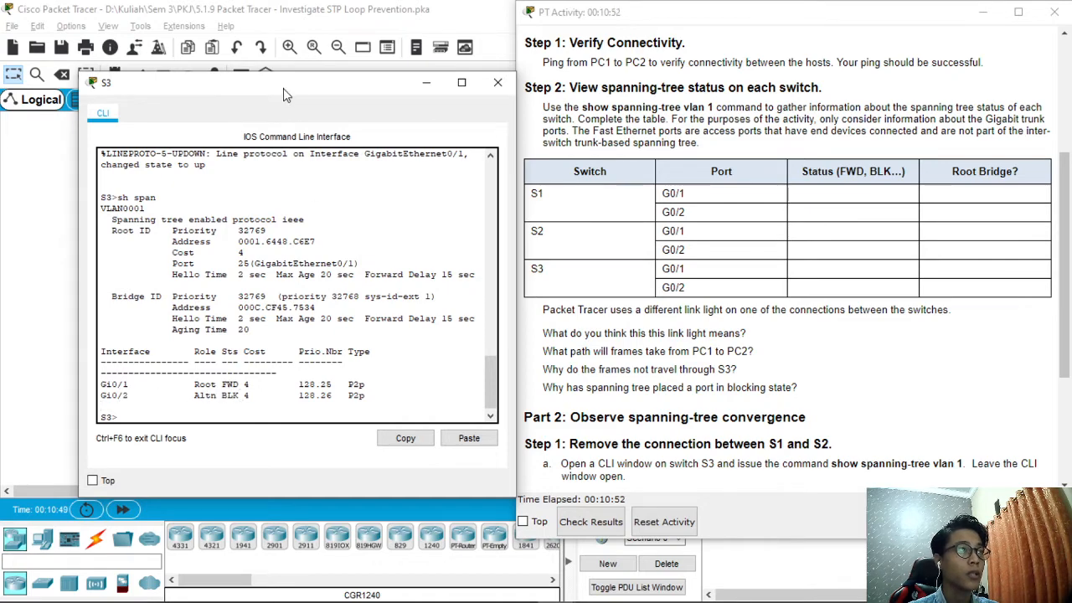
left_click_drag(279, 88, 485, 84)
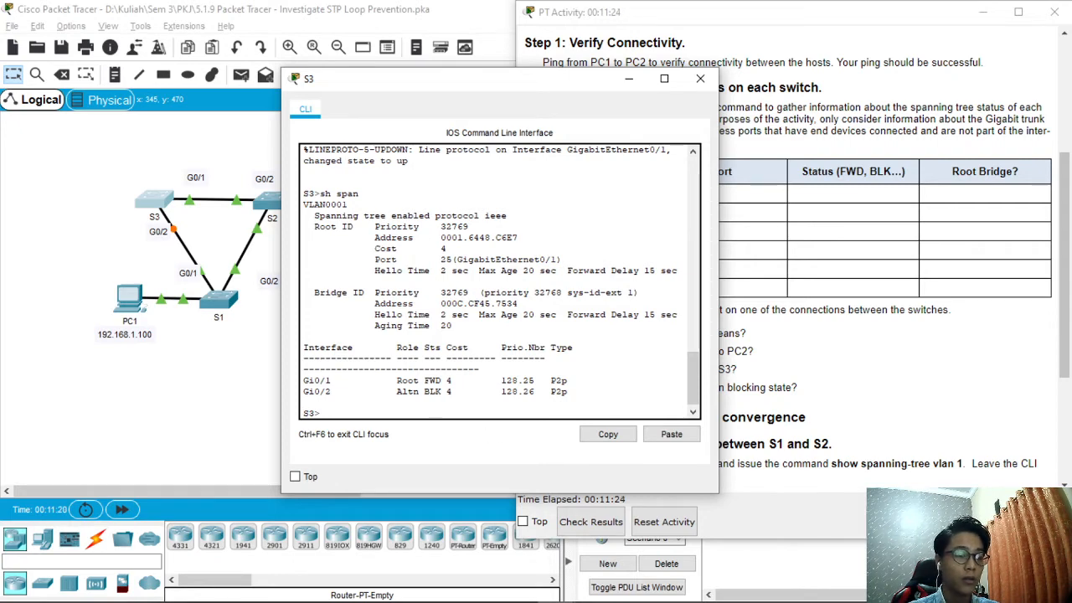
left_click_drag(528, 81, 328, 78)
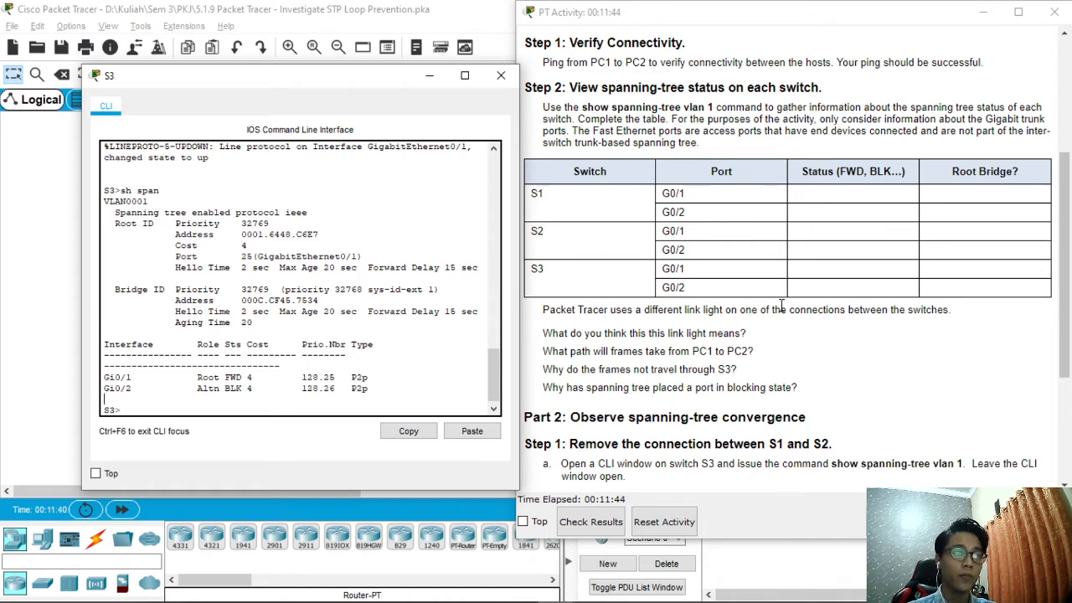
Step: Review the Part 1 Step 2 table and questions against the topology, and read the Part 2 instructions
scroll(946, 280, "down", 1)
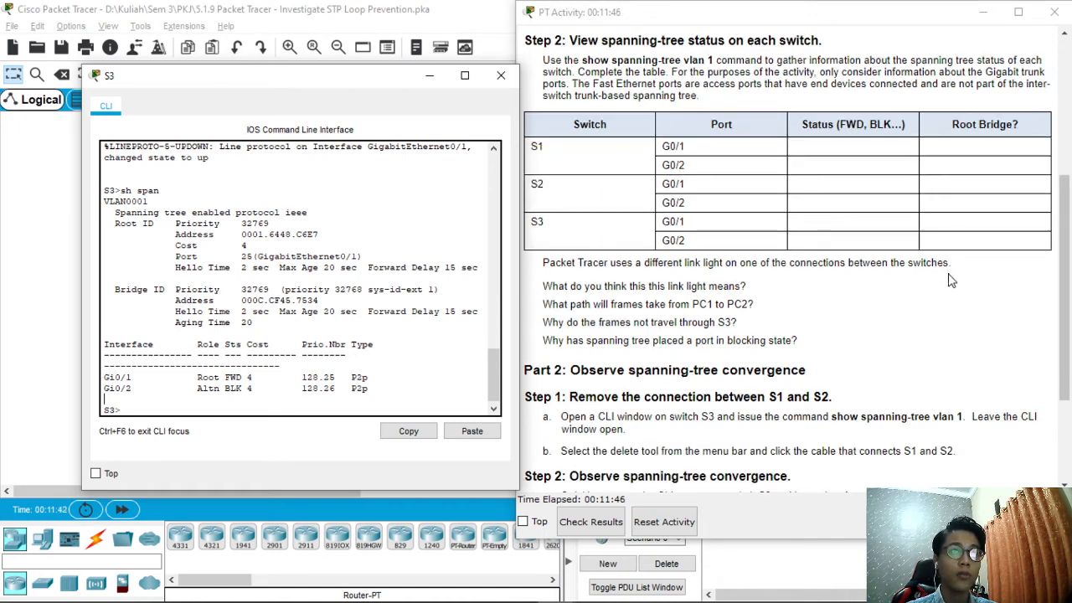
scroll(953, 282, "up", 1)
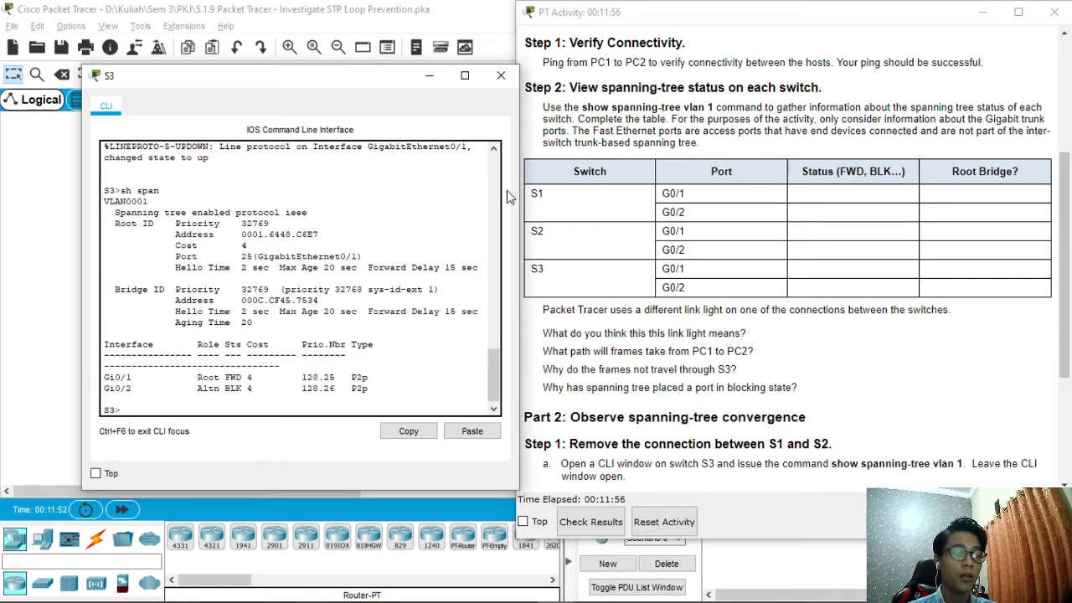
left_click(429, 77)
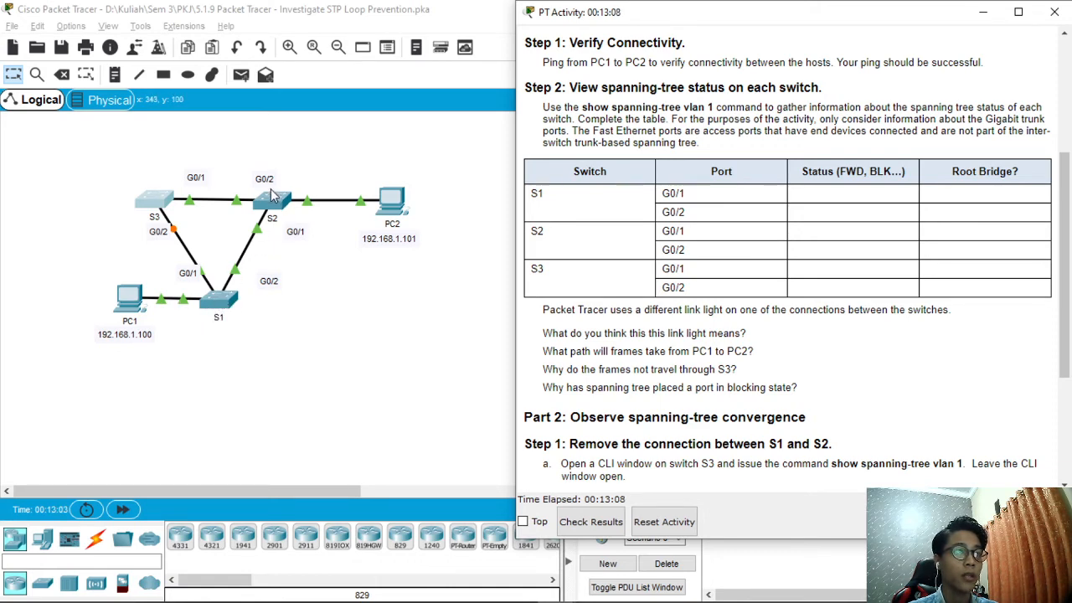
mouse_move(360, 599)
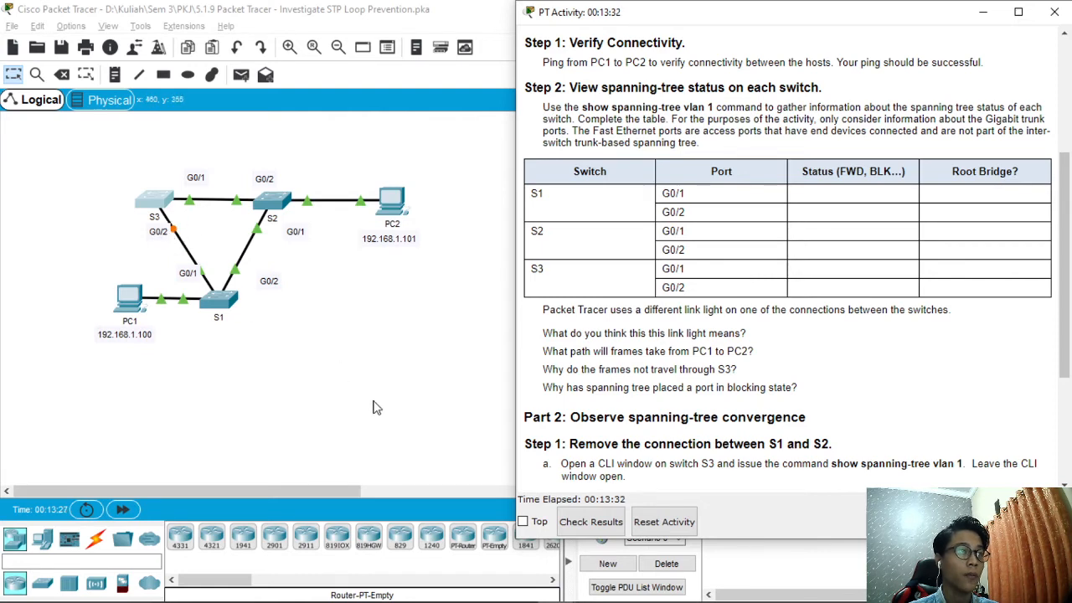
scroll(805, 386, "down", 5)
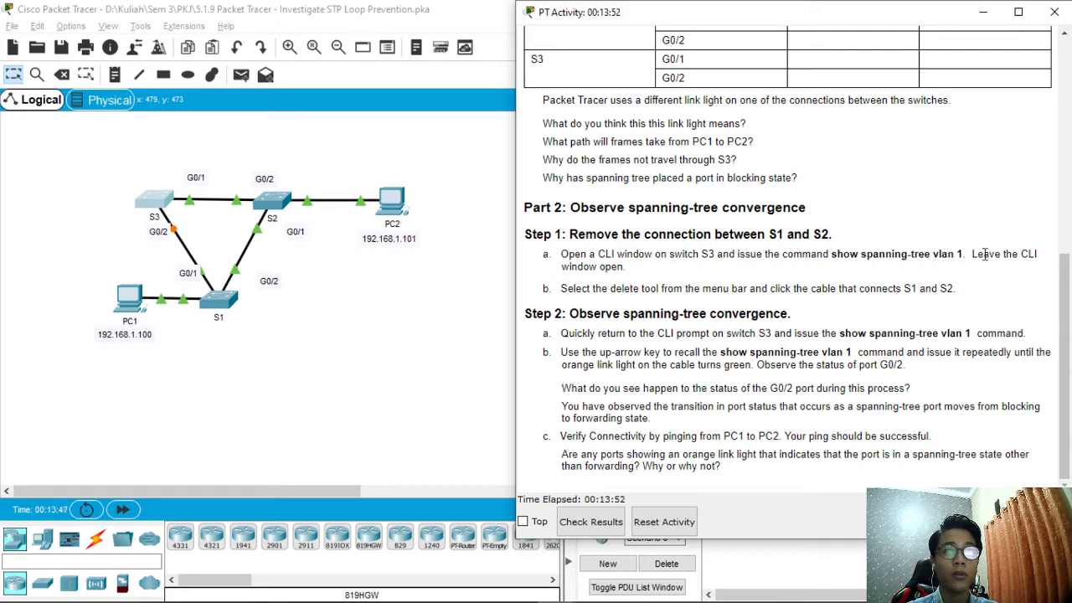
Step: Bring S3's CLI back, repeat the sh span command for Part 2 and close the S3 window
left_click(380, 288)
key("alt+Tab")
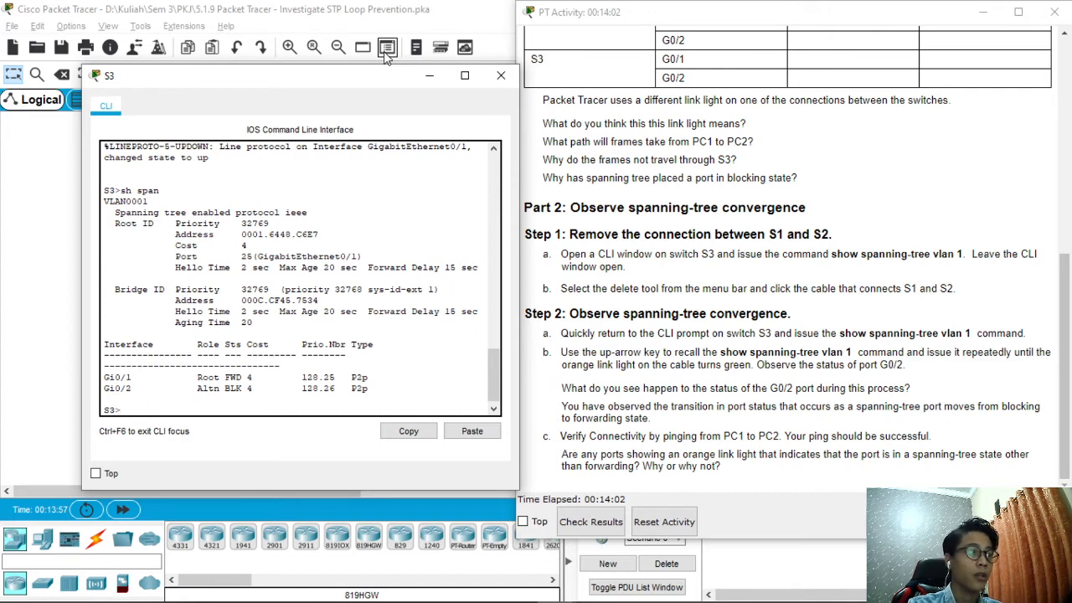
key("Up")
key("Return")
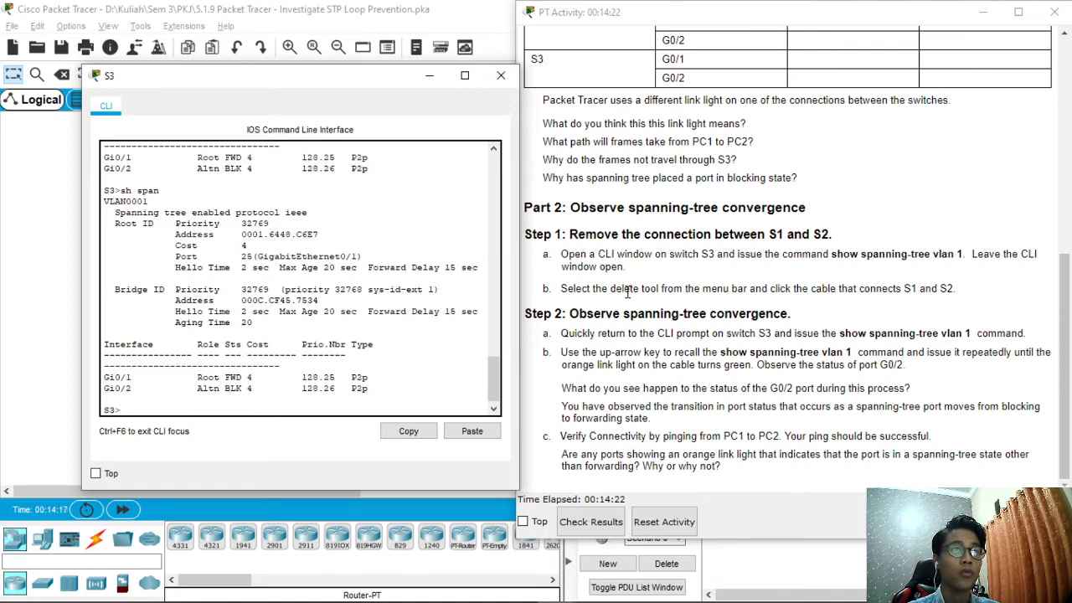
left_click(501, 76)
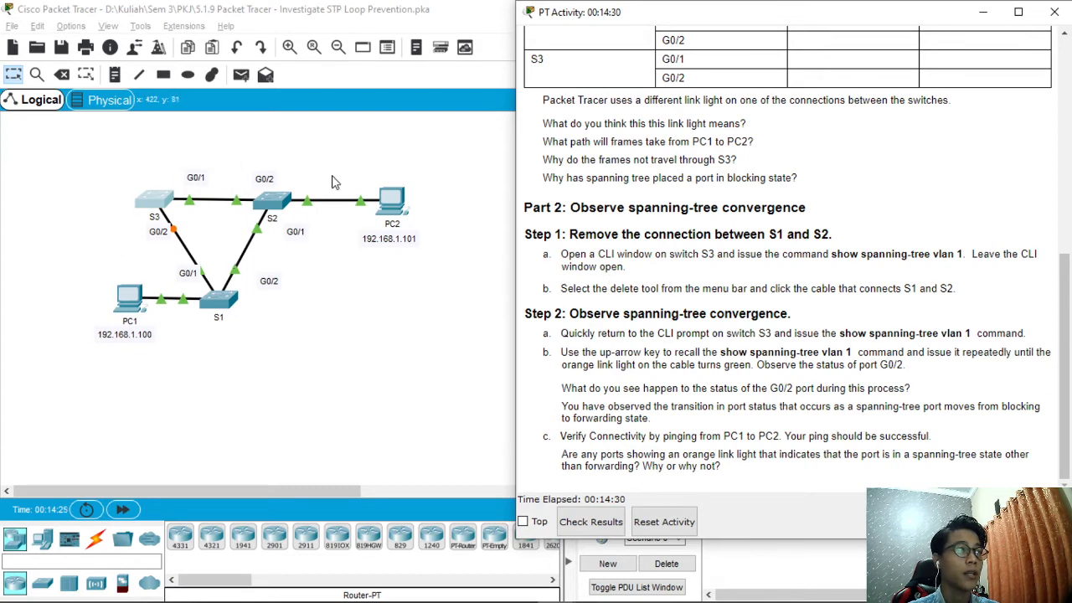
Step: Delete the cable connecting S1 and S2 in the topology and return to the selection tool
left_click(63, 79)
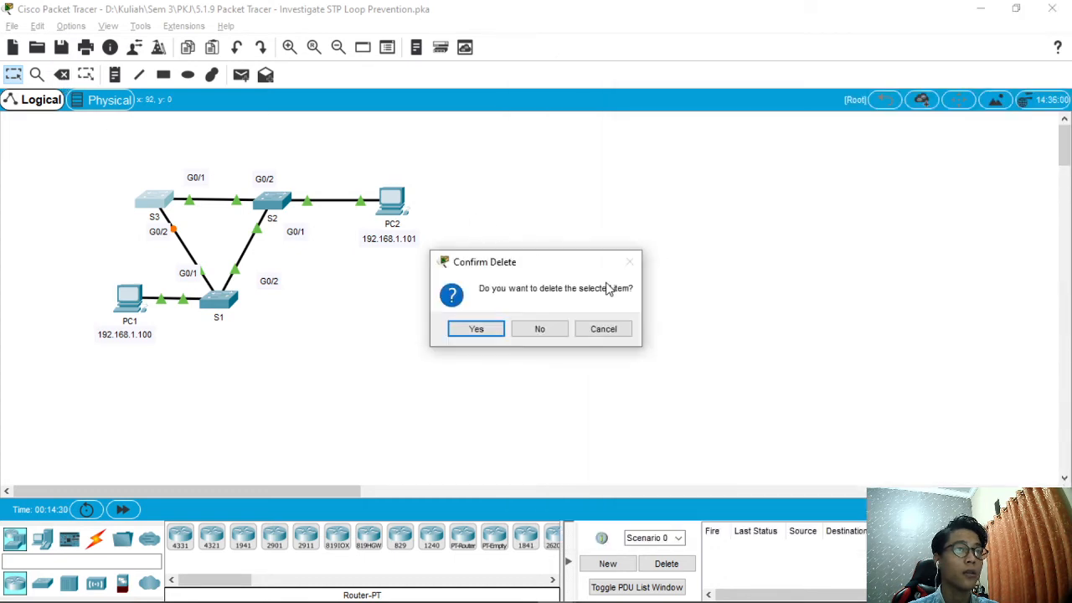
left_click(627, 328)
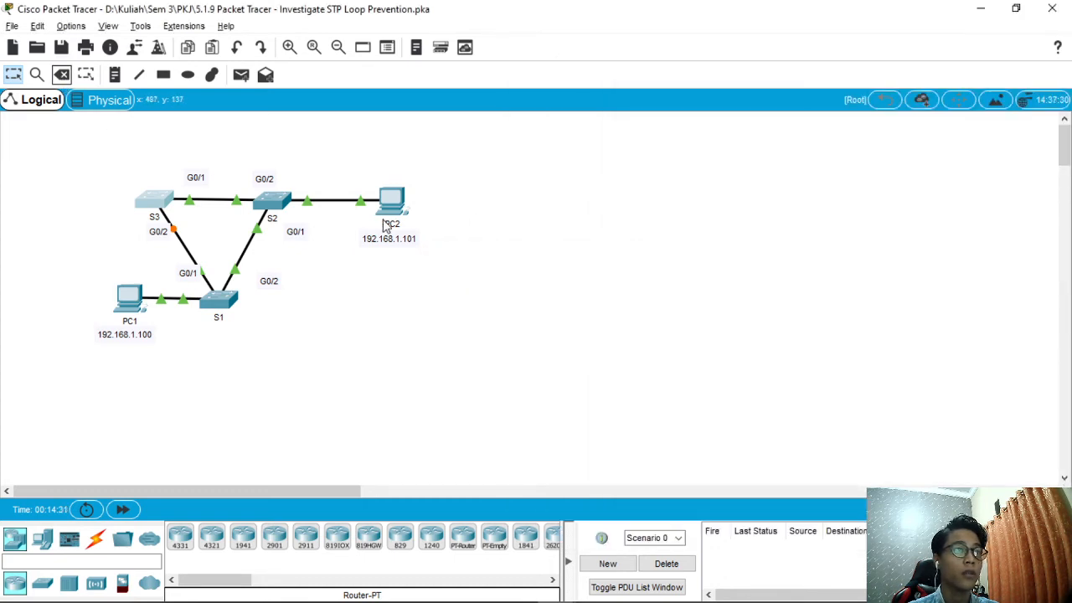
left_click(62, 75)
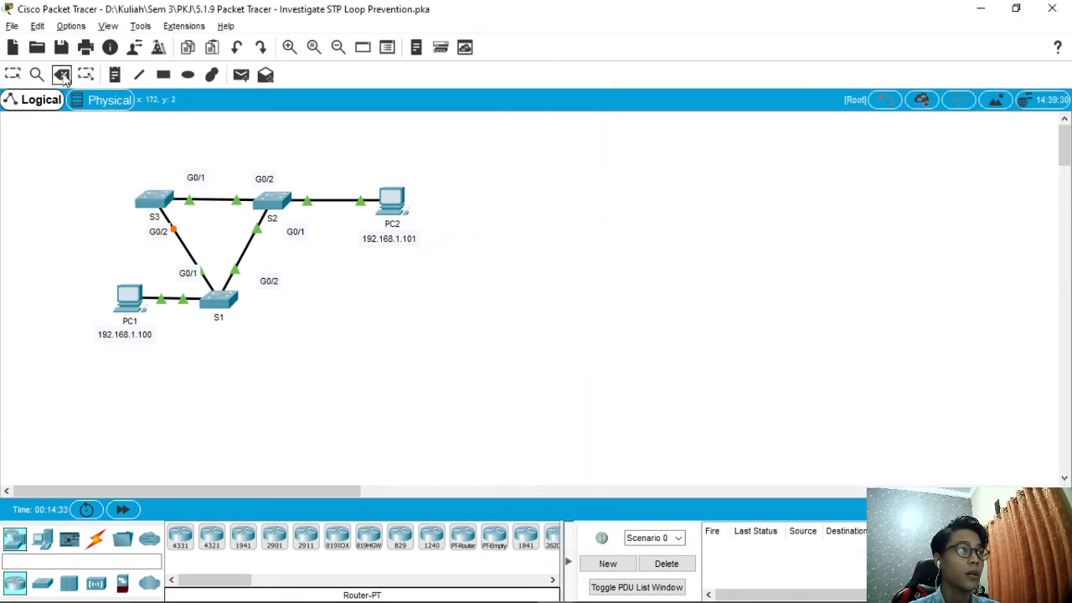
left_click(244, 251)
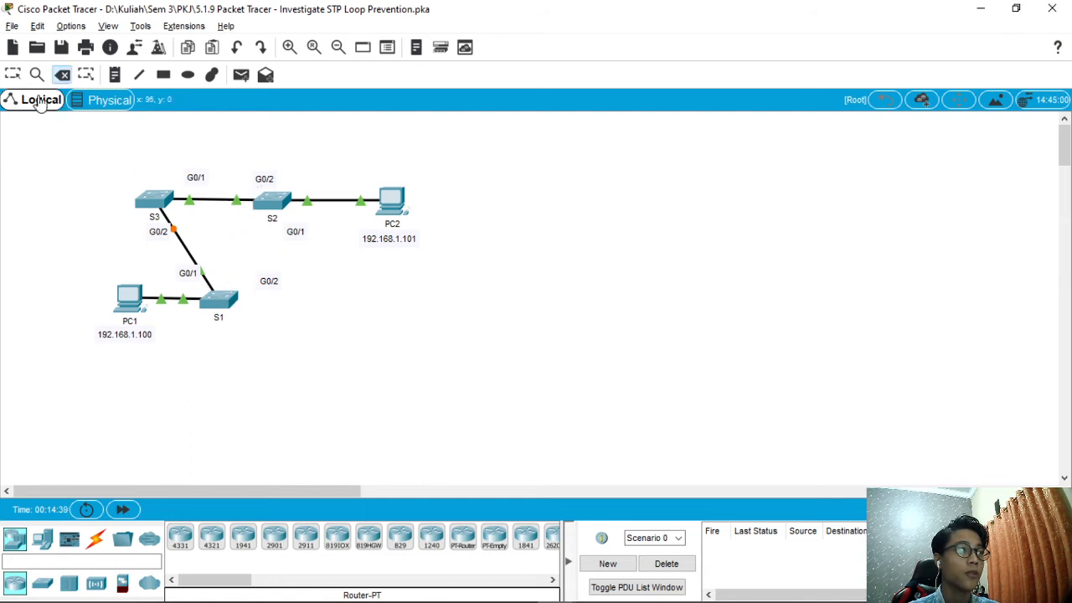
left_click(13, 75)
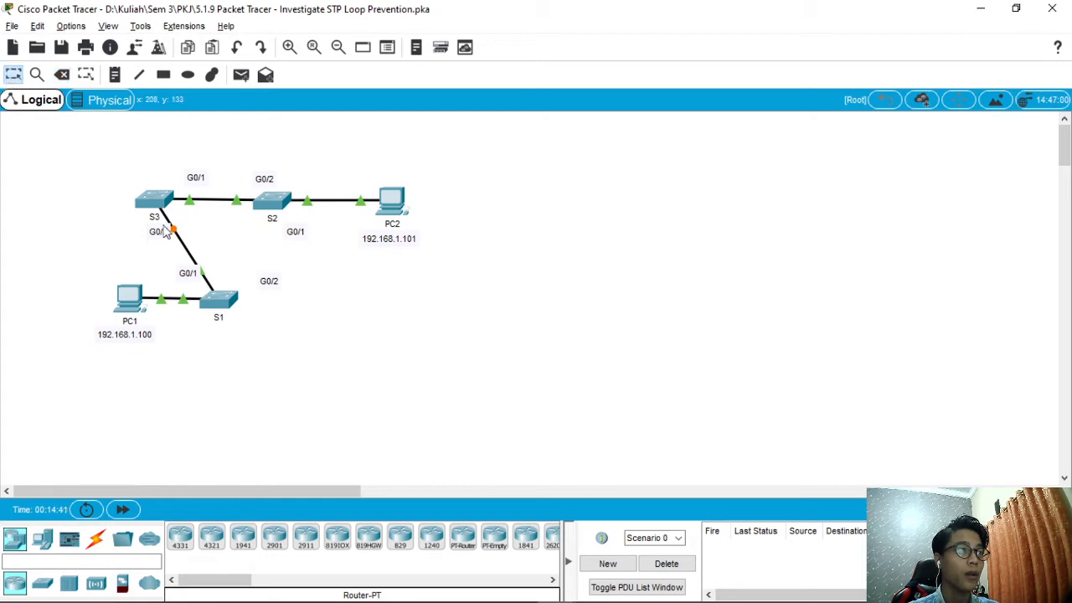
Step: Reopen S3's CLI beside the Part 2 Step 2 instructions and rerun sh span to observe the status of port G0/2
key("alt+Tab")
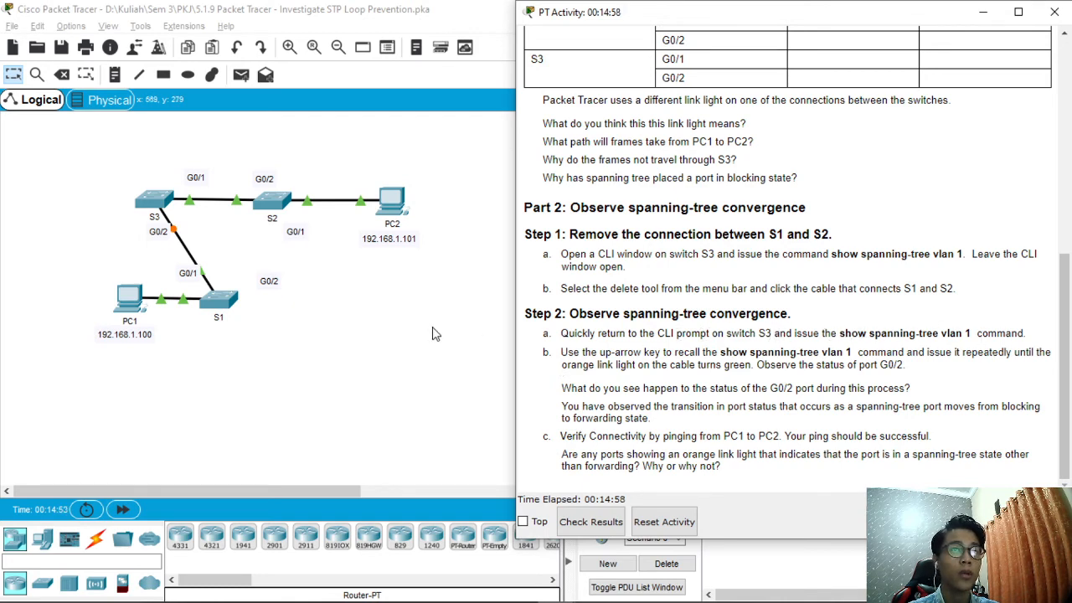
left_click(285, 322)
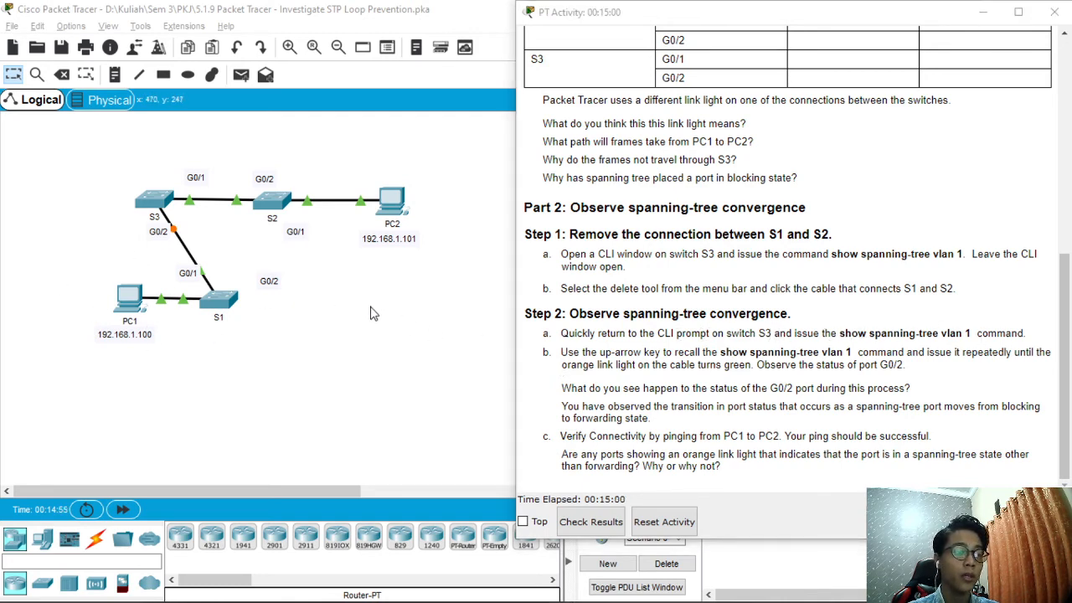
left_click(351, 384)
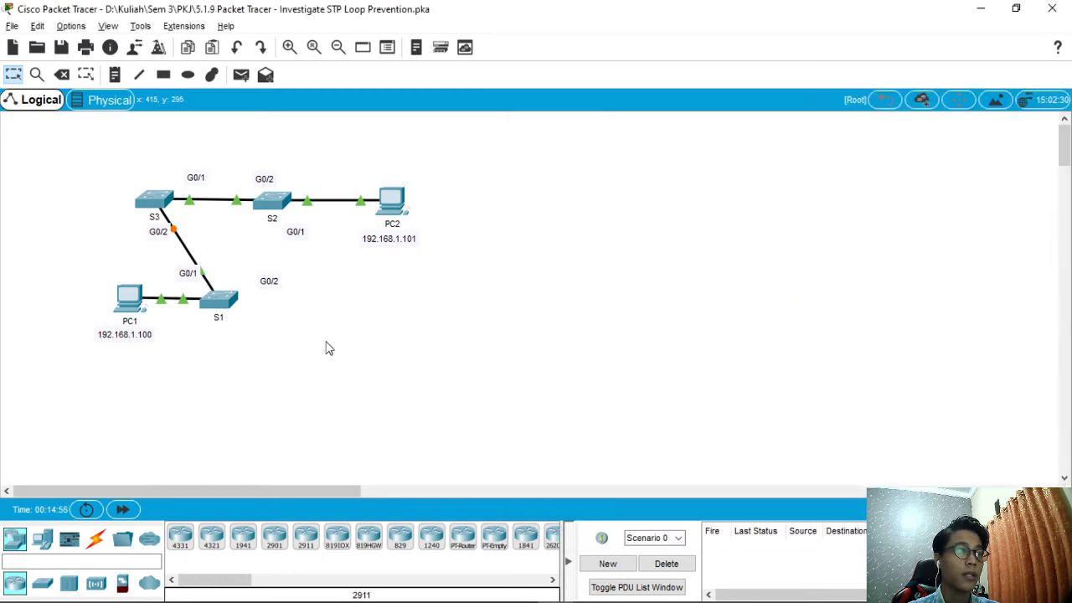
left_click(155, 206)
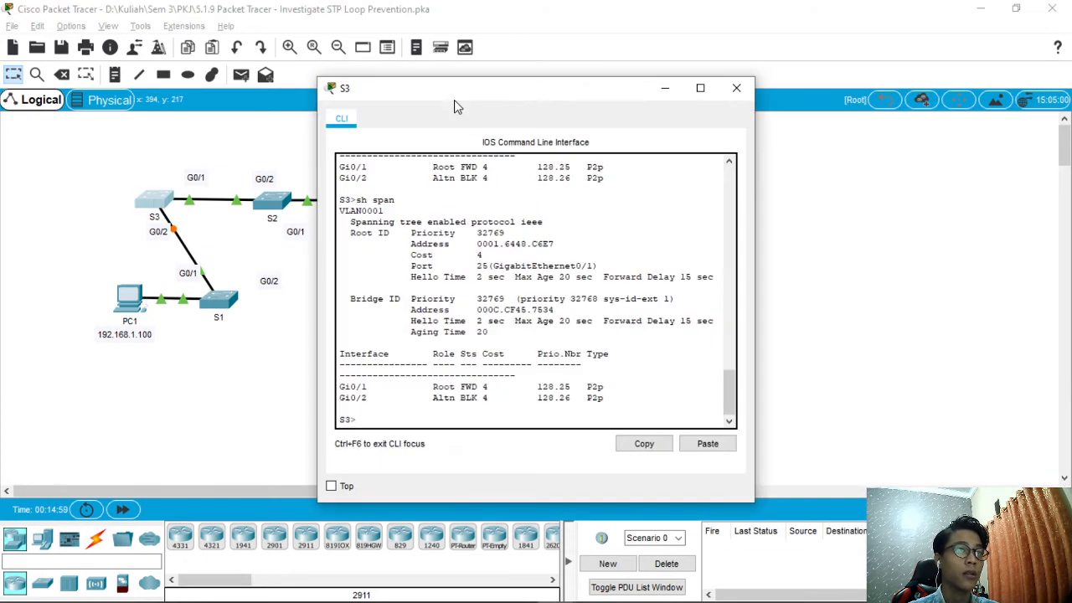
left_click_drag(454, 99, 257, 78)
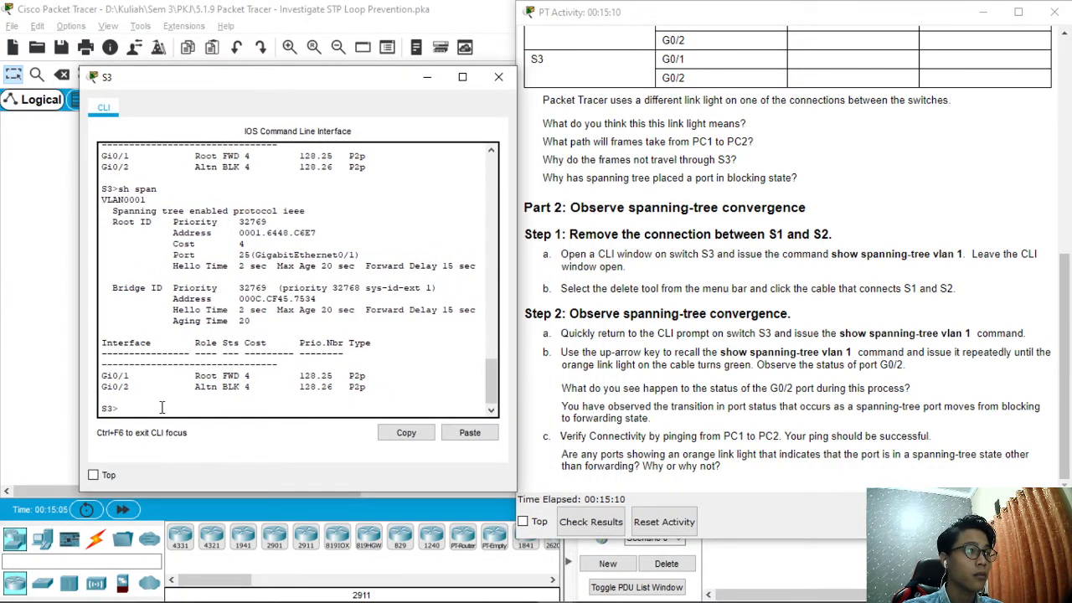
key("Up")
key("Return")
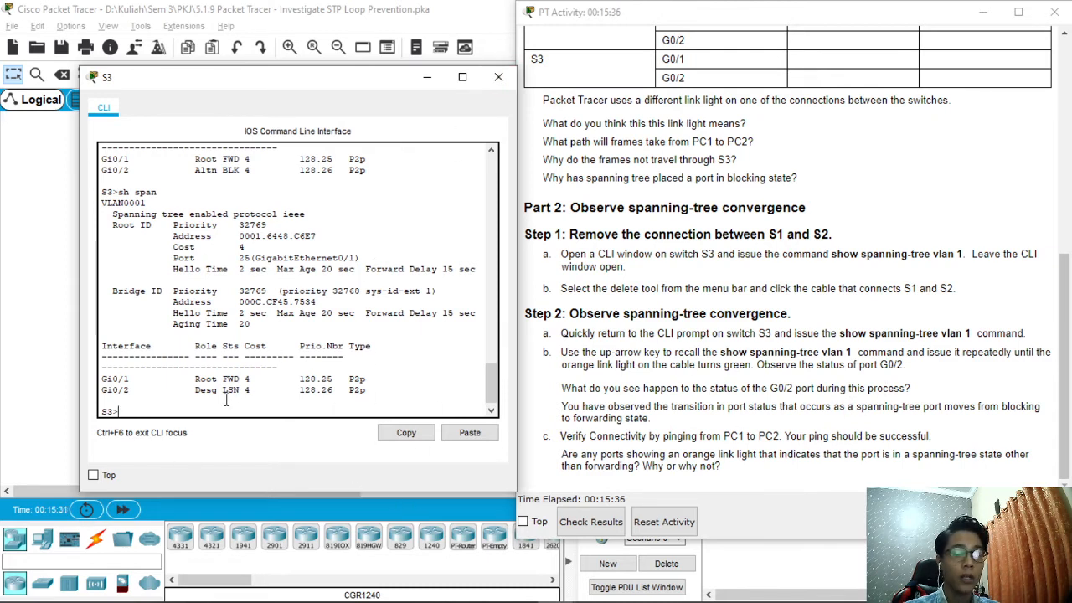
Step: Reopen S3's CLI, resume its console session, run sh span again and compare the G0/2 port status with the topology's link lights
key("Up")
key("Return")
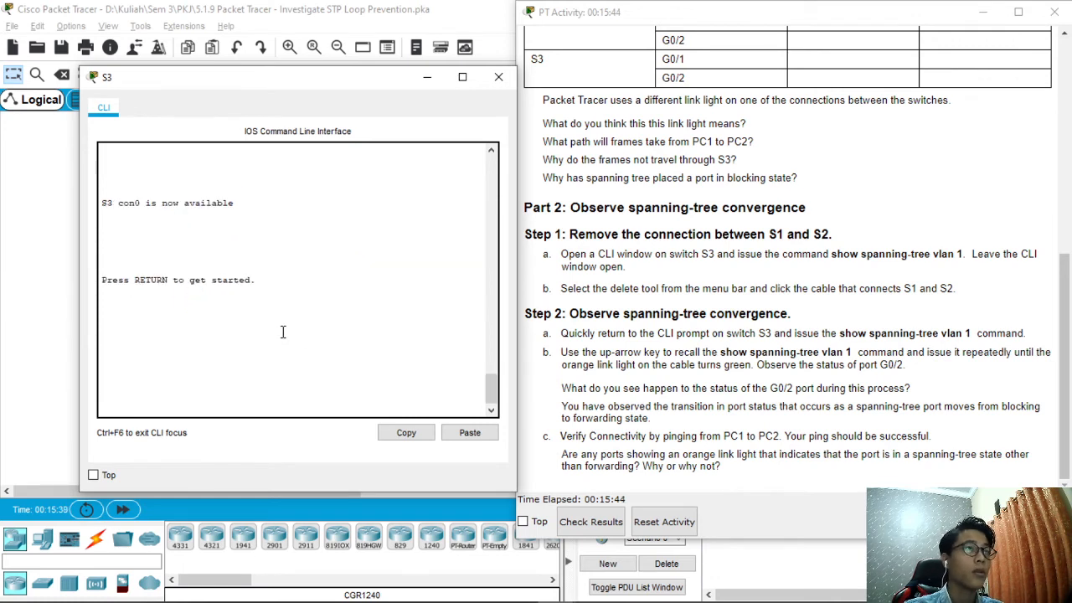
left_click(498, 76)
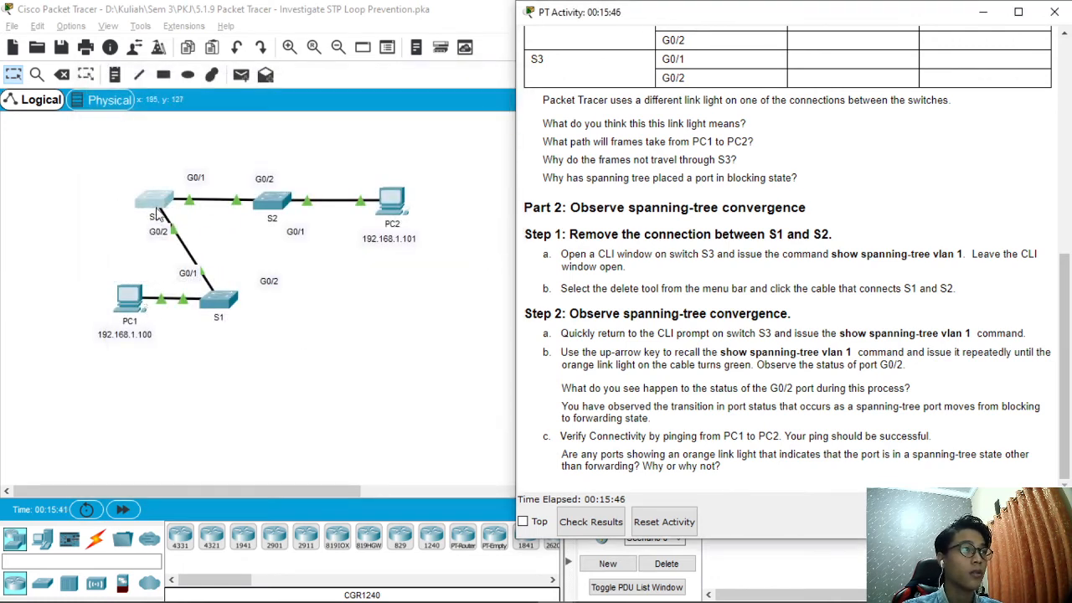
left_click(156, 211)
left_click_drag(530, 98, 277, 105)
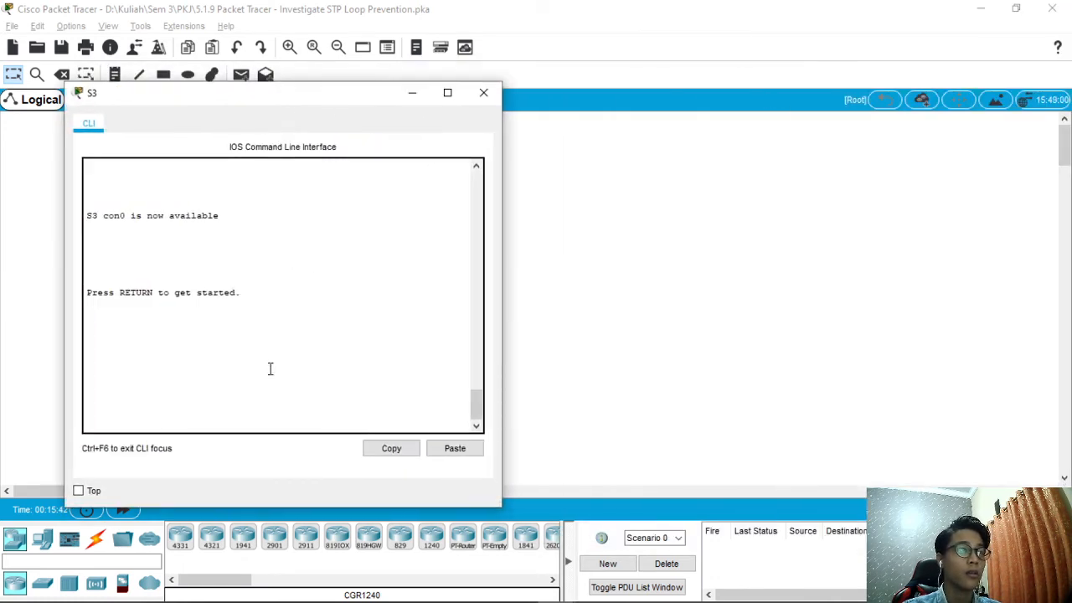
key("Return")
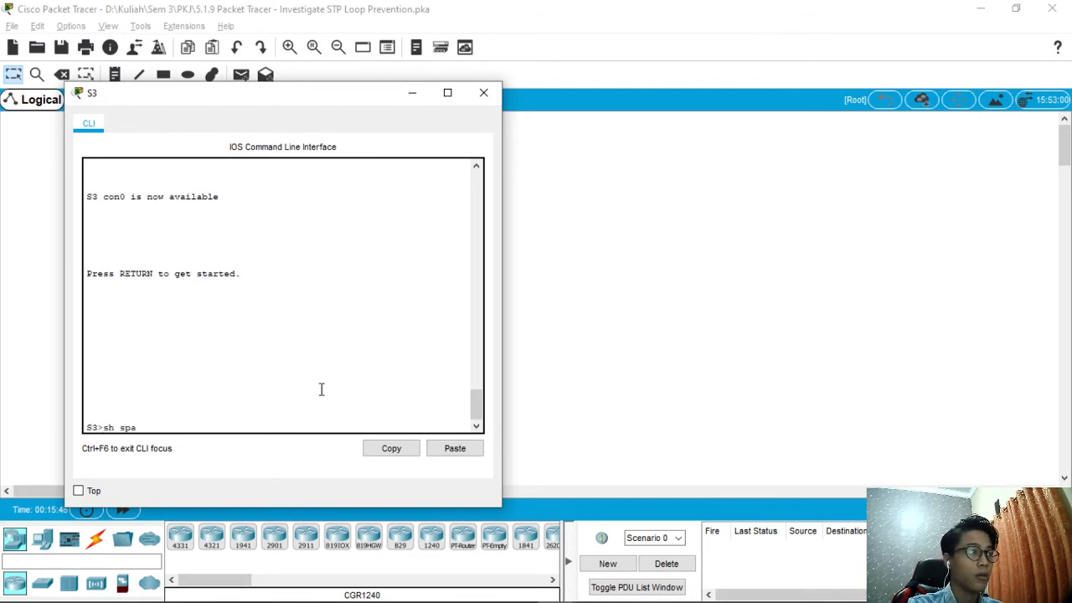
type("sh span")
key("Return")
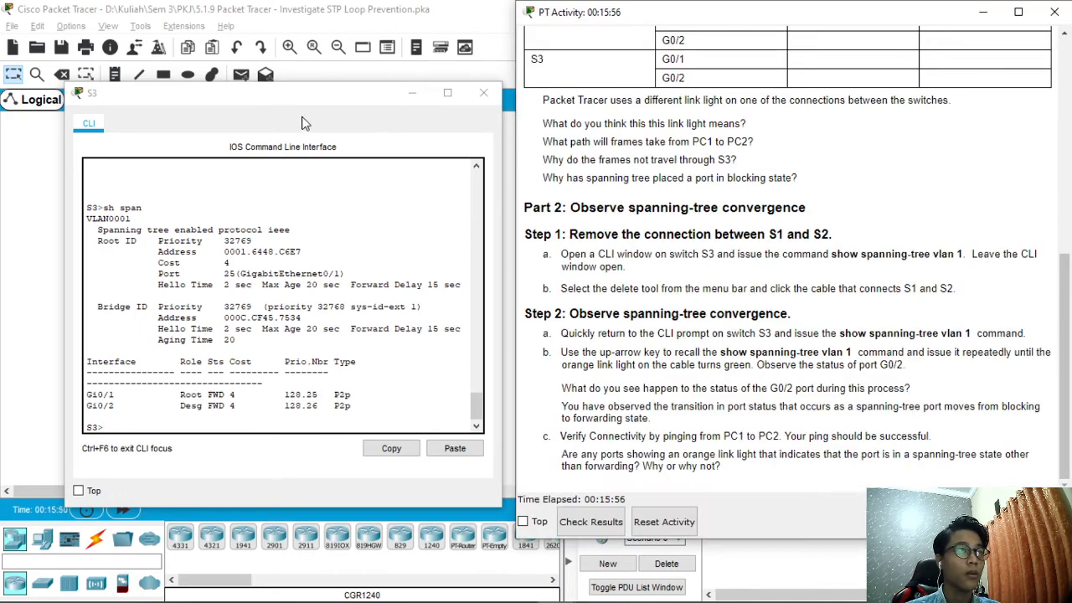
left_click(216, 350)
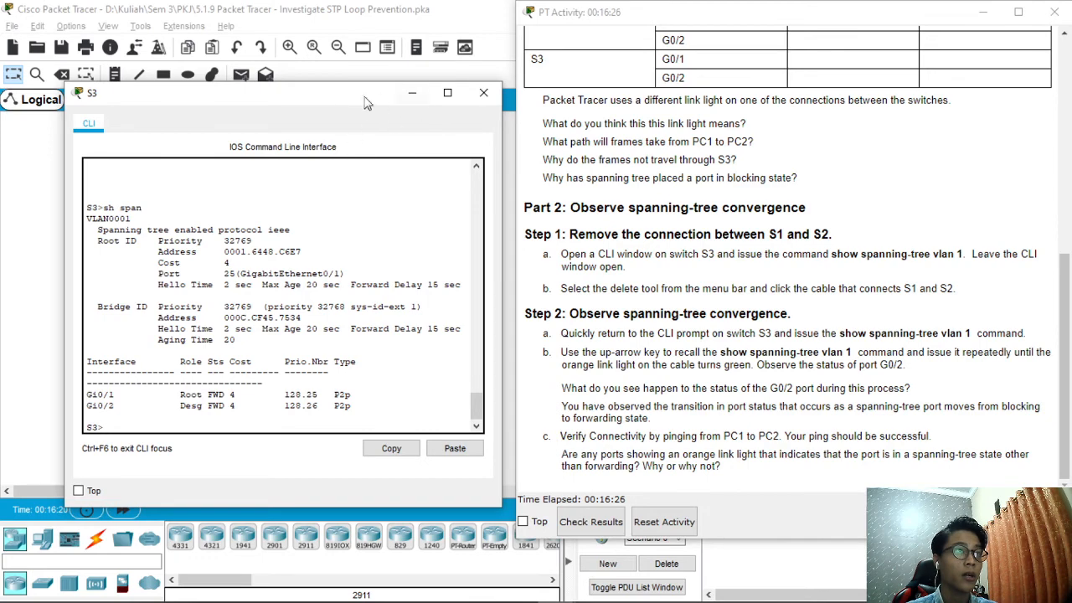
left_click_drag(345, 102, 674, 96)
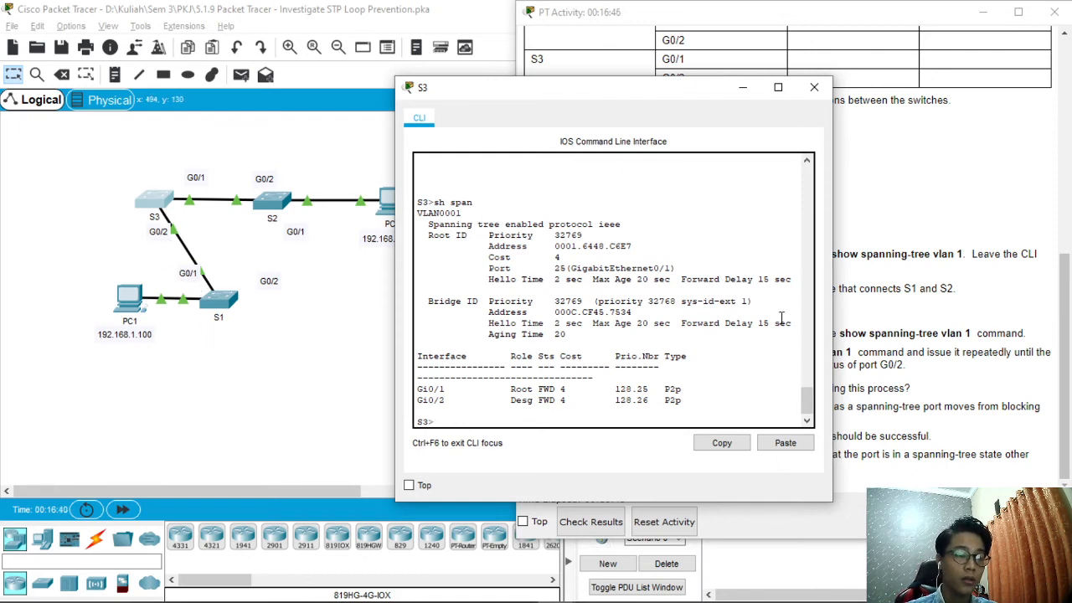
Step: Move S3's CLI clear of the Part 2 instructions, close it and return to the network topology
left_click_drag(713, 93, 391, 113)
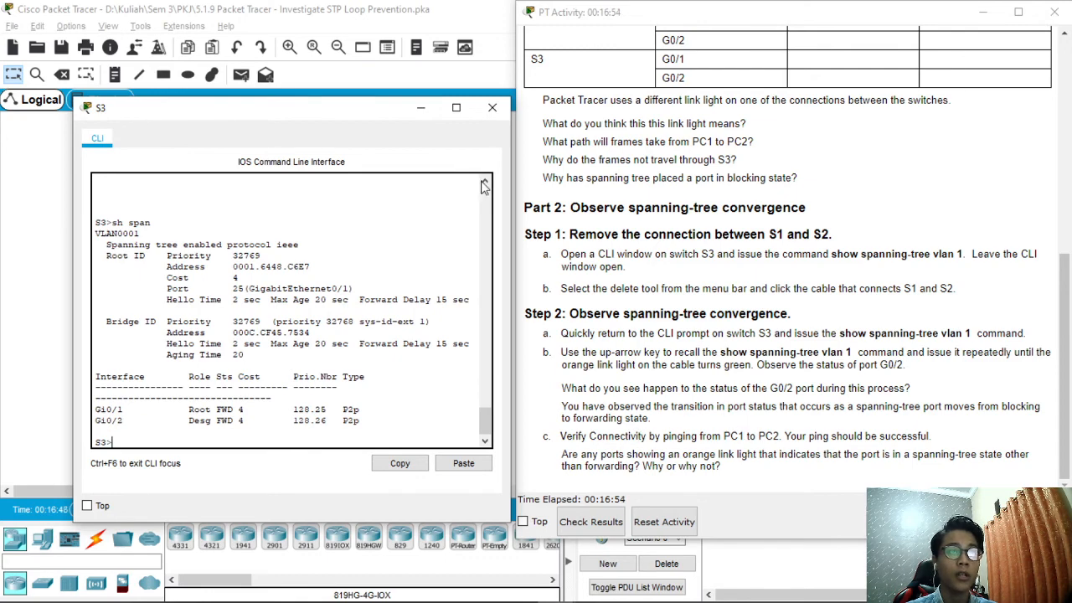
left_click(492, 107)
left_click(411, 376)
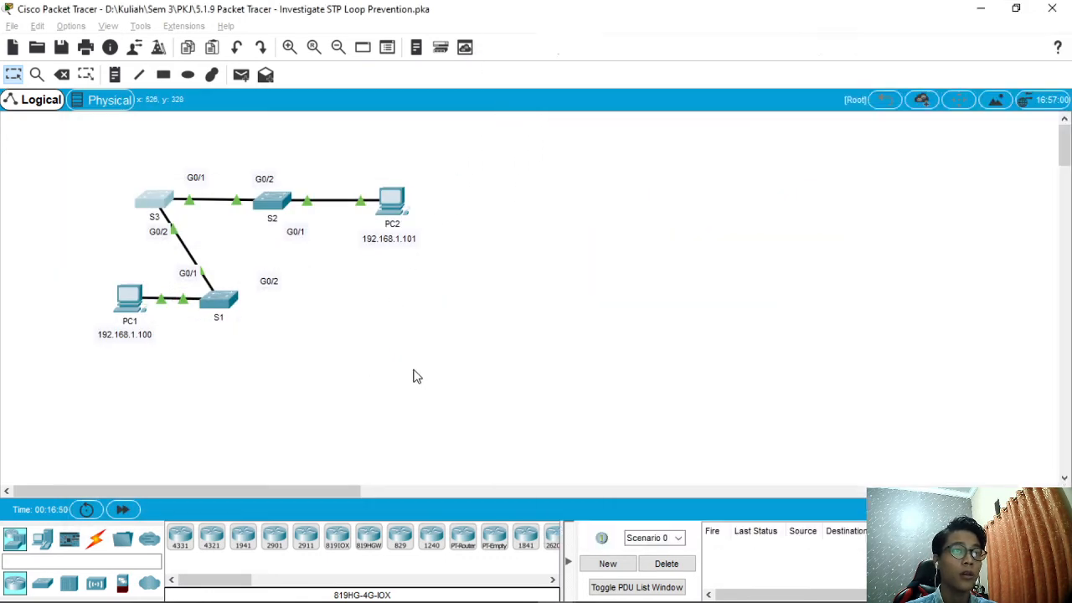
Step: Open PC1's Command Prompt and recall the ping 192.168.1.101 command to verify connectivity to PC2
left_click(131, 306)
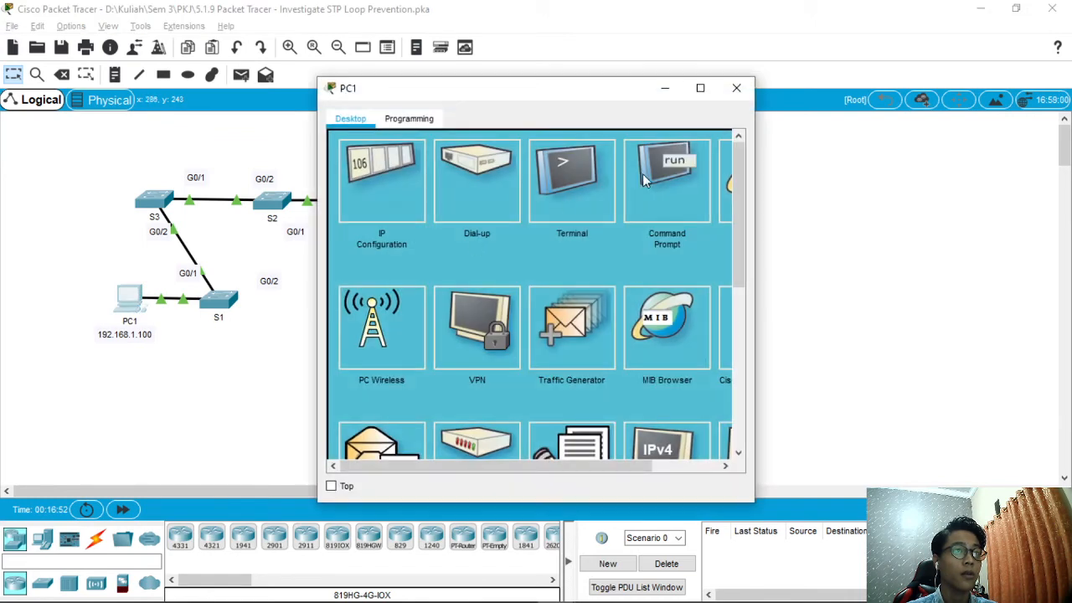
left_click(674, 178)
left_click_drag(584, 98, 430, 68)
scroll(385, 293, "down", 4)
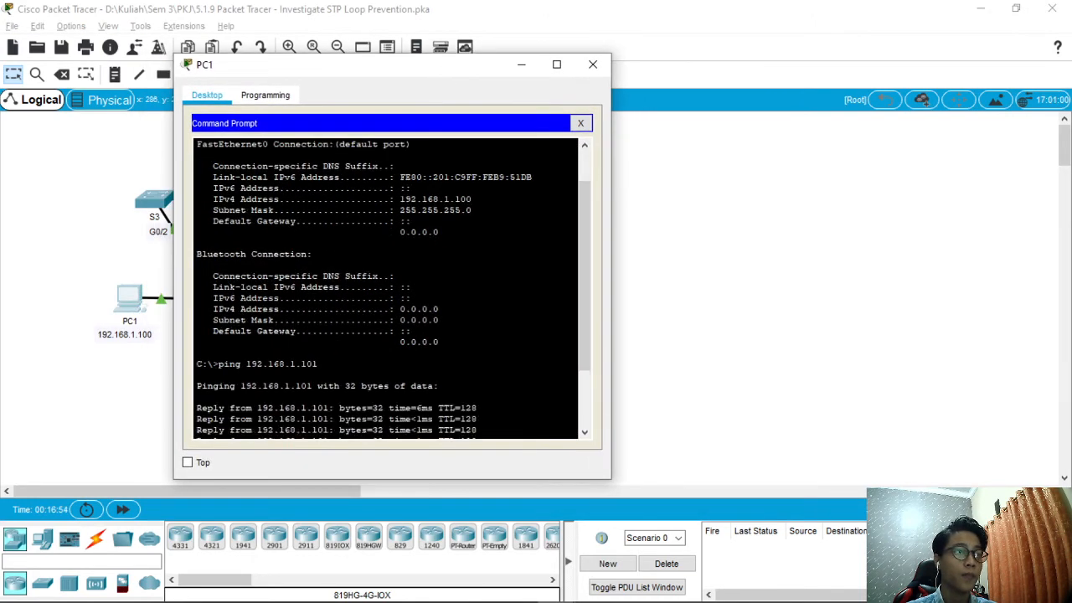
key("Up")
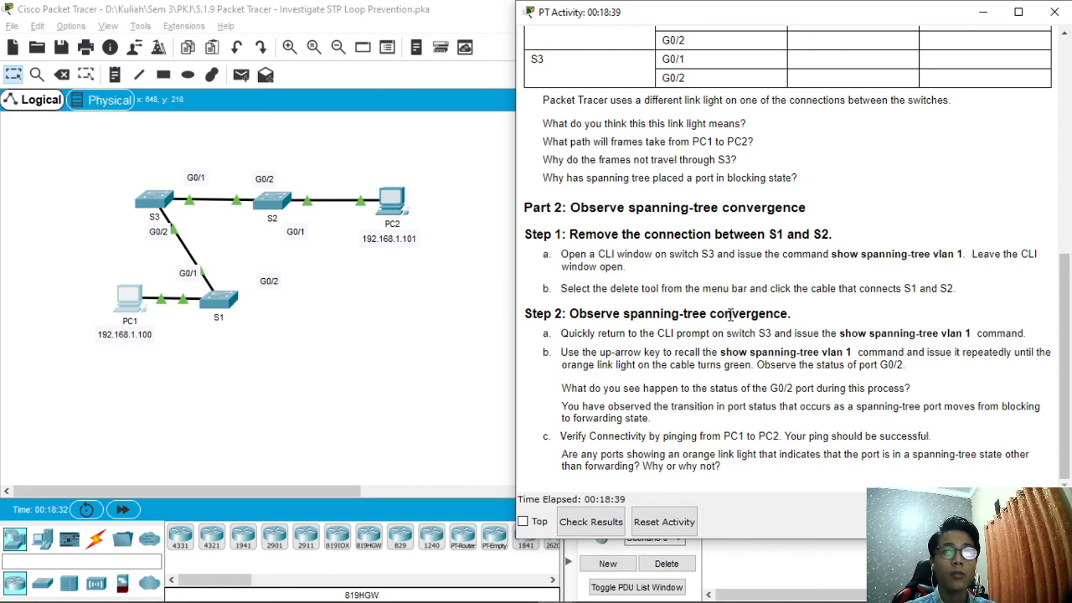
scroll(730, 314, "up", 5)
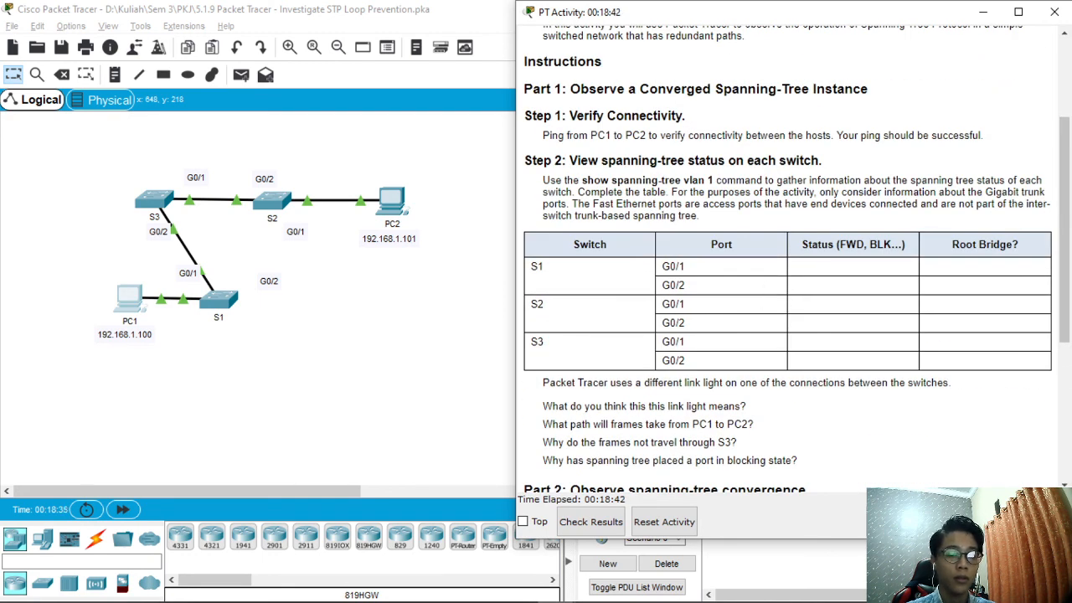
key("alt+Tab")
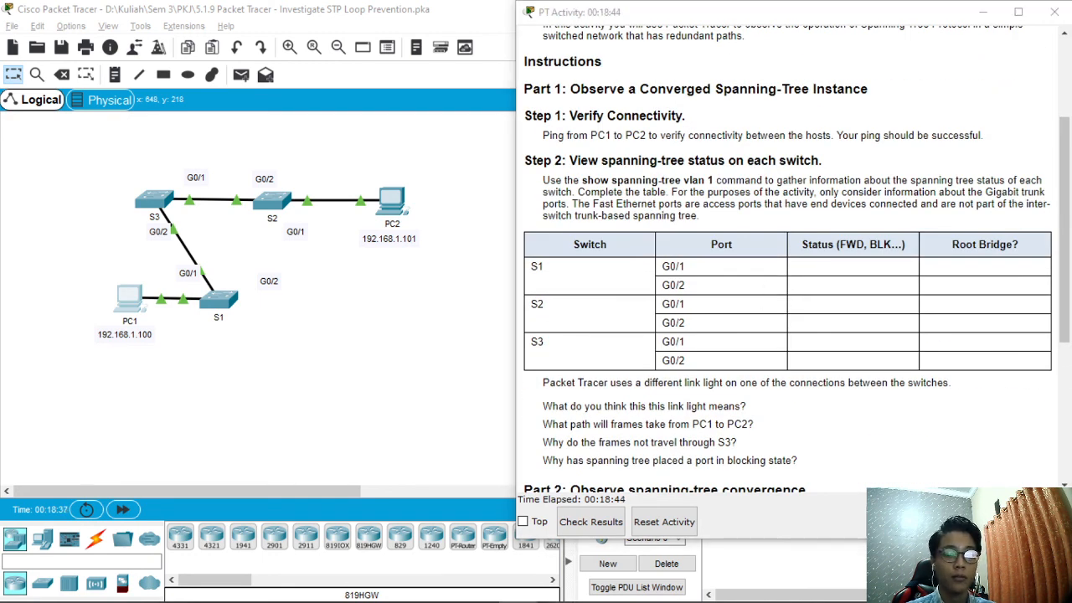